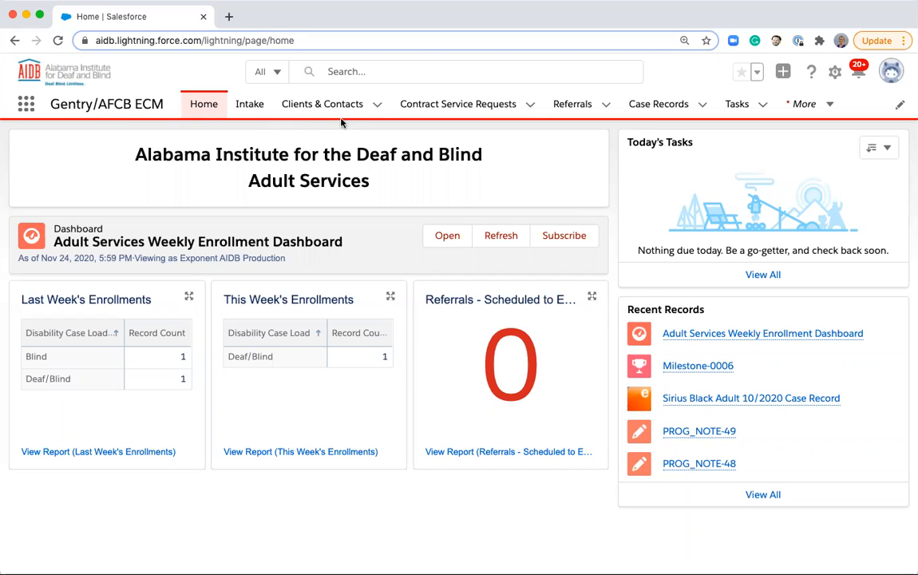
# Open the client's Adult 10/2020 case record from the recent case records and show its services
pyautogui.click(702, 105)
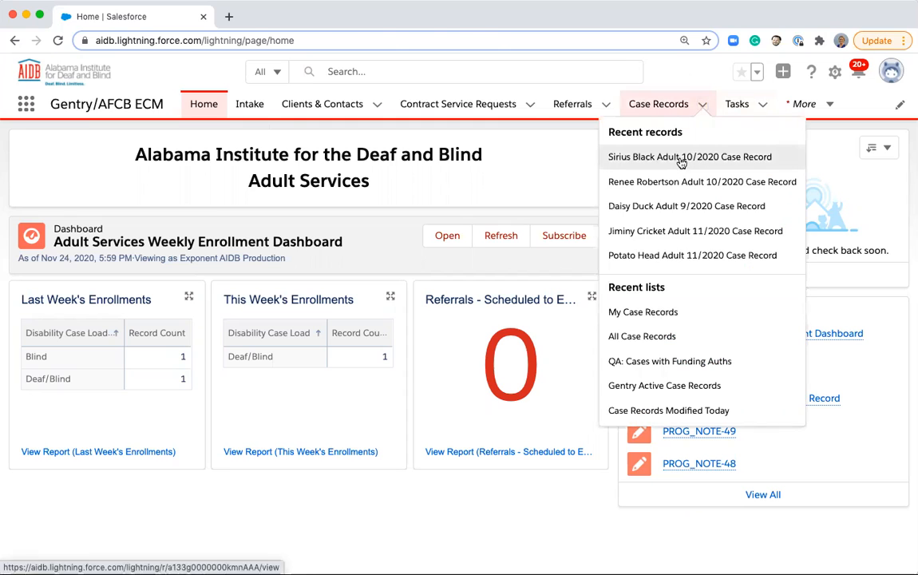
pyautogui.click(681, 158)
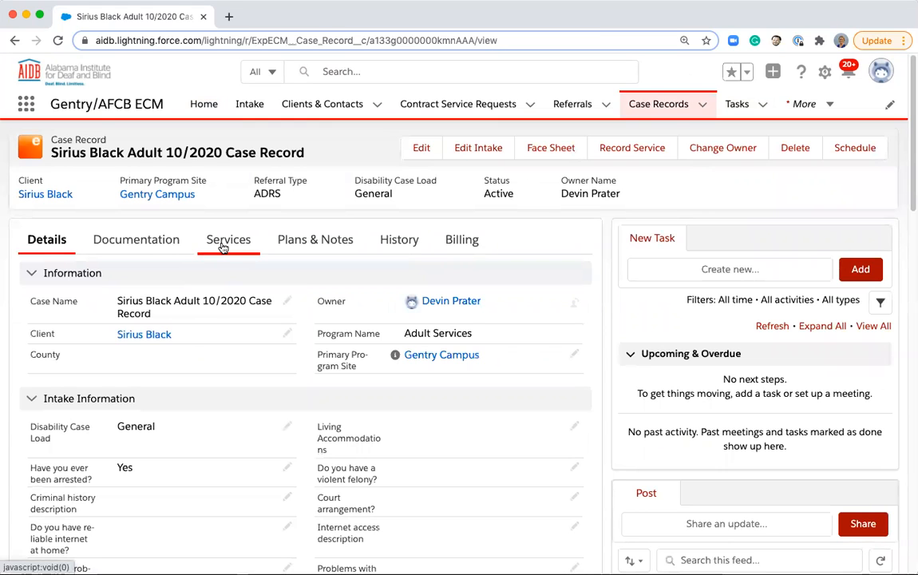
pyautogui.click(223, 246)
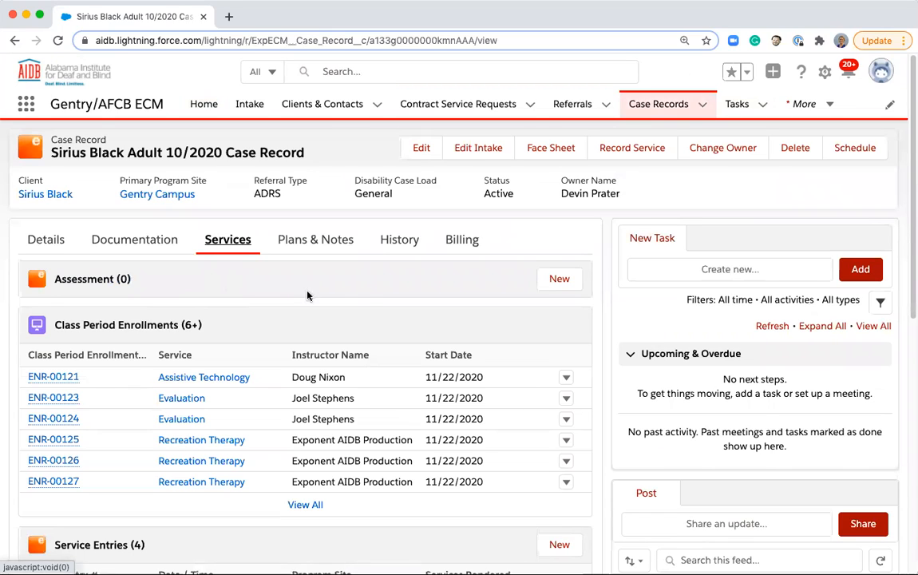
# Start a new assessment for the case record using the Evaluation Assessment record type
pyautogui.click(558, 280)
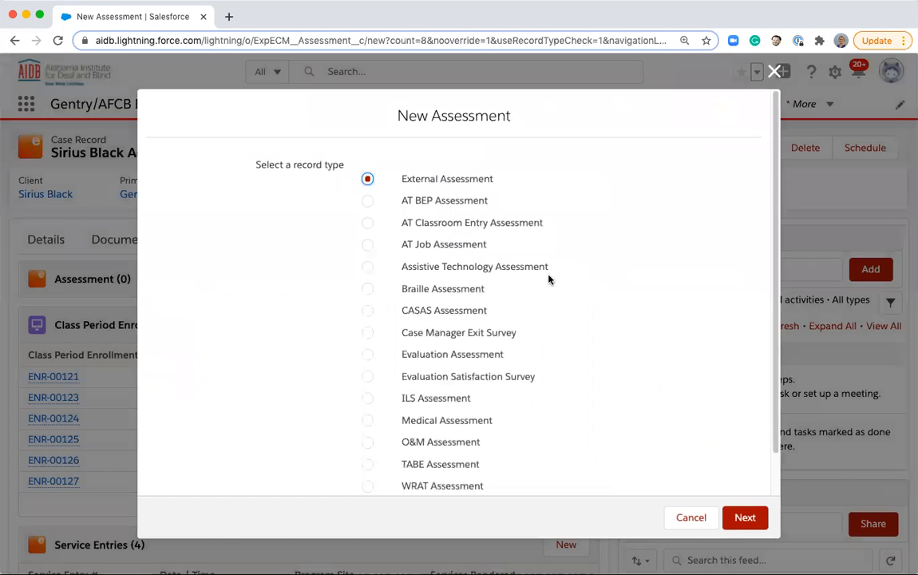
pyautogui.click(450, 354)
pyautogui.click(746, 518)
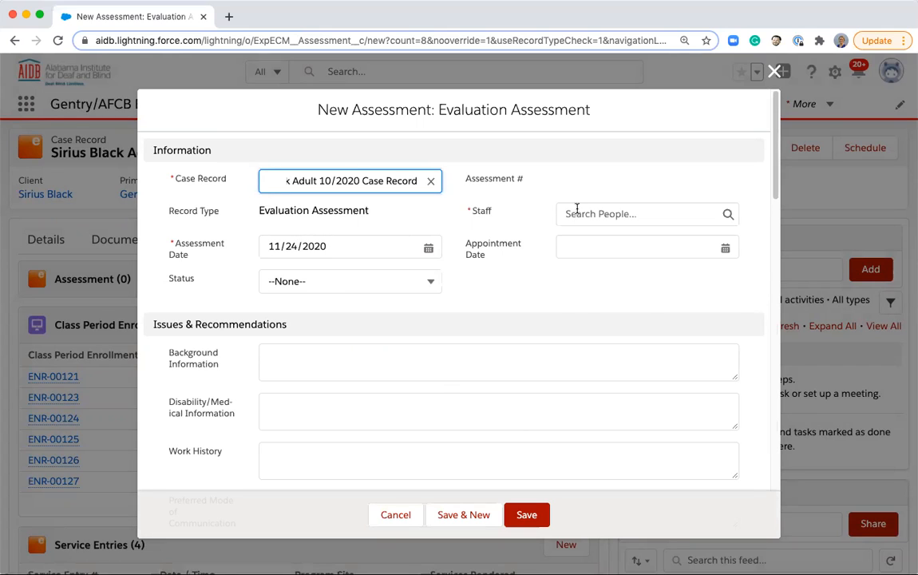
# Assign Exponent AIDB Production as the assessment's staff and set the status to Started
pyautogui.click(577, 212)
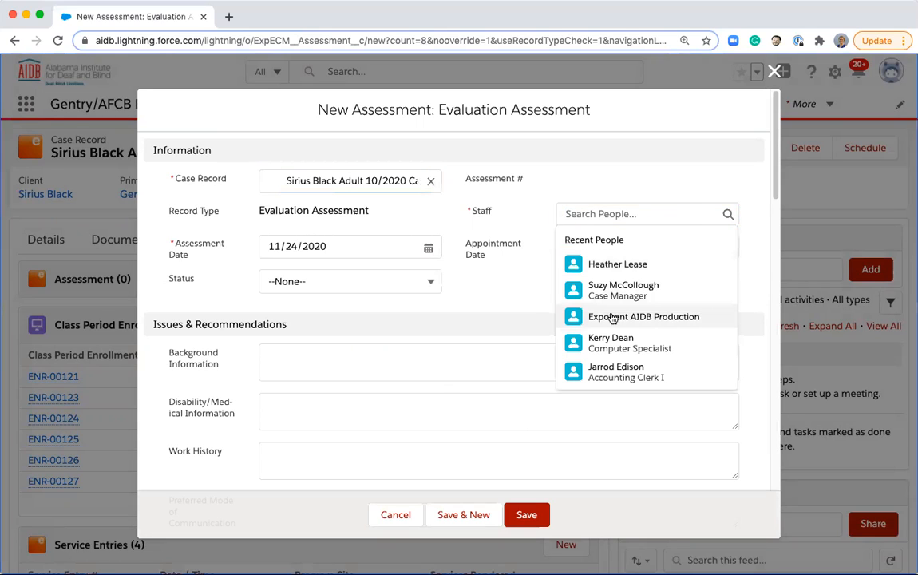
pyautogui.click(613, 318)
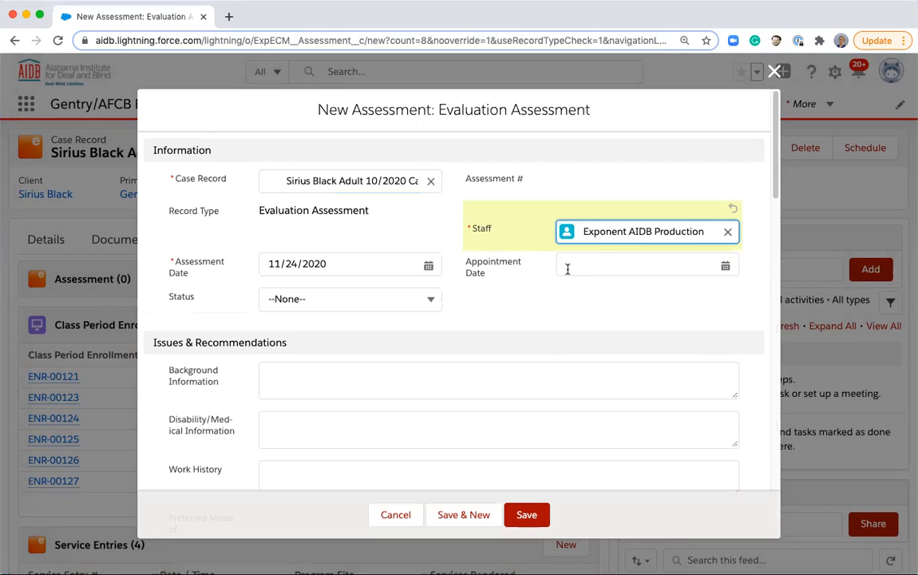
pyautogui.click(332, 301)
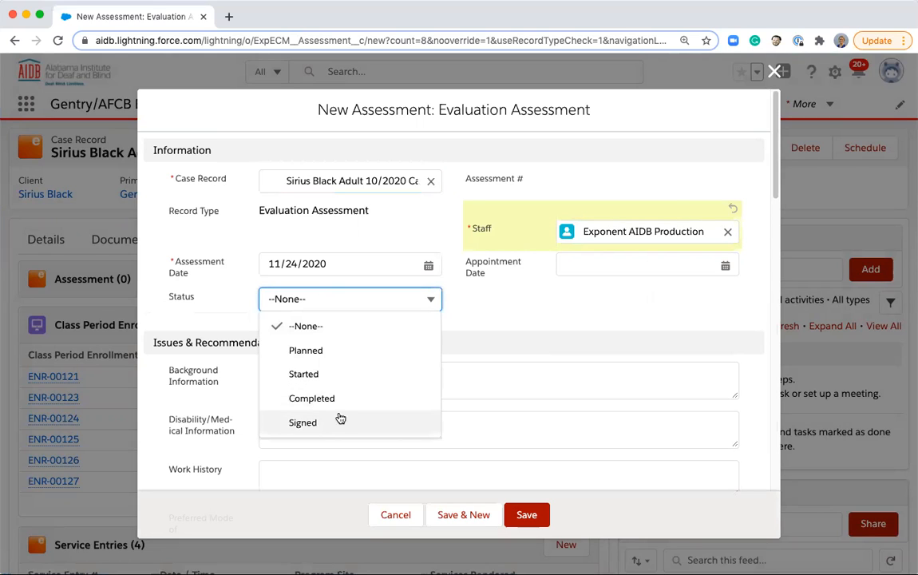
pyautogui.click(328, 374)
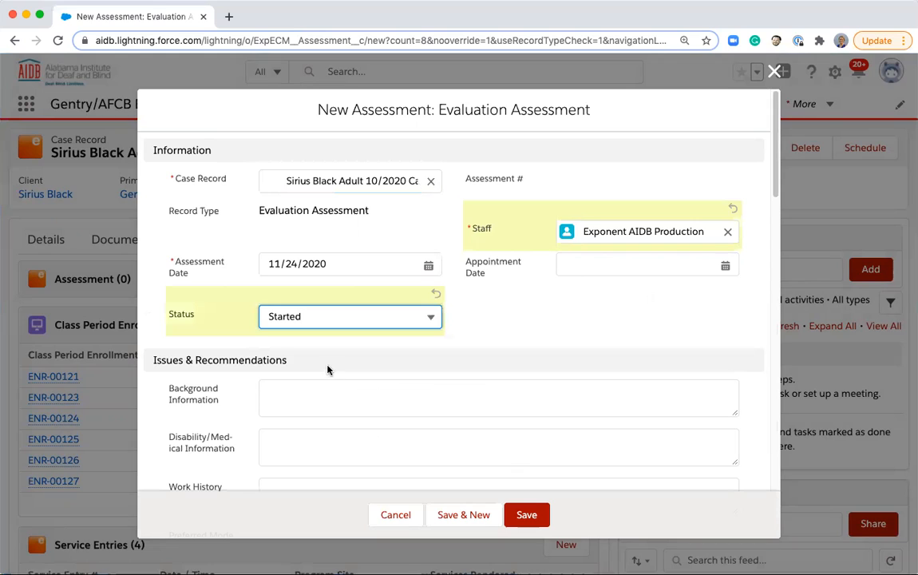
# Review the Issues & Recommendations text fields from Background Information through Functional/Physical Capacity Evaluation
pyautogui.scroll(-3, 327, 369)
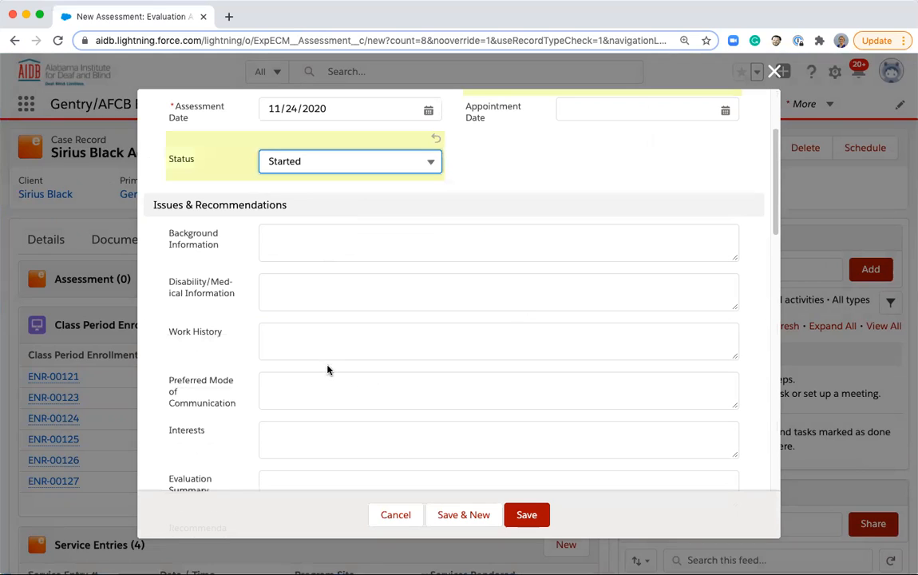
pyautogui.click(318, 240)
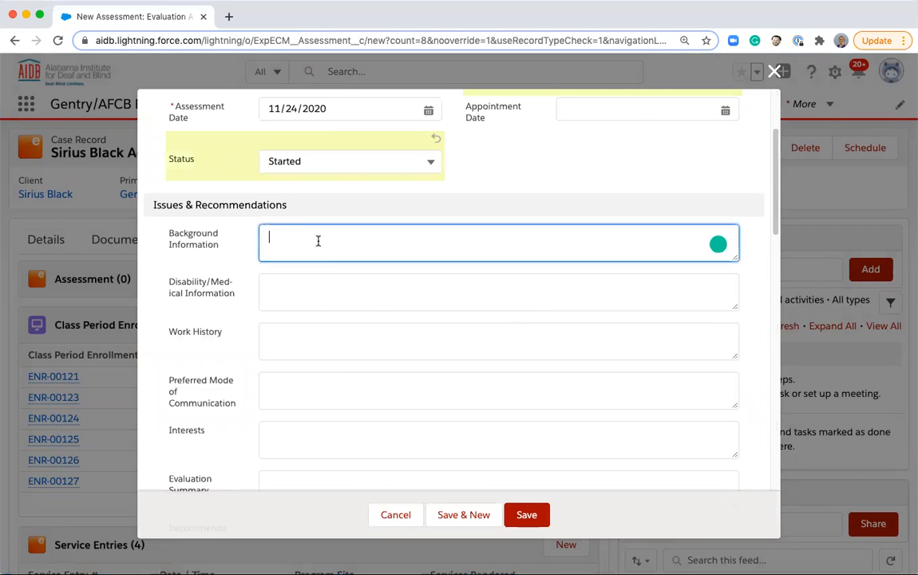
pyautogui.click(315, 281)
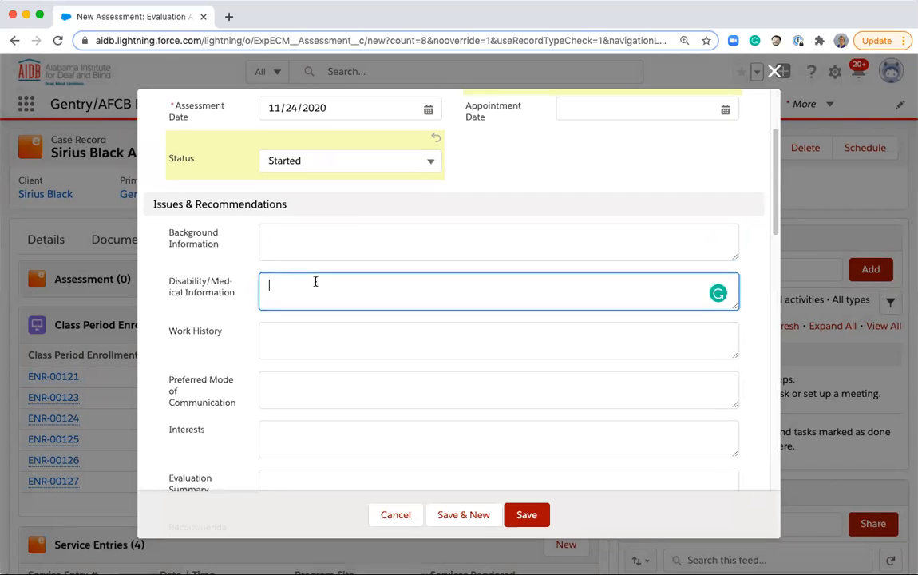
pyautogui.scroll(-1, 315, 281)
pyautogui.click(316, 283)
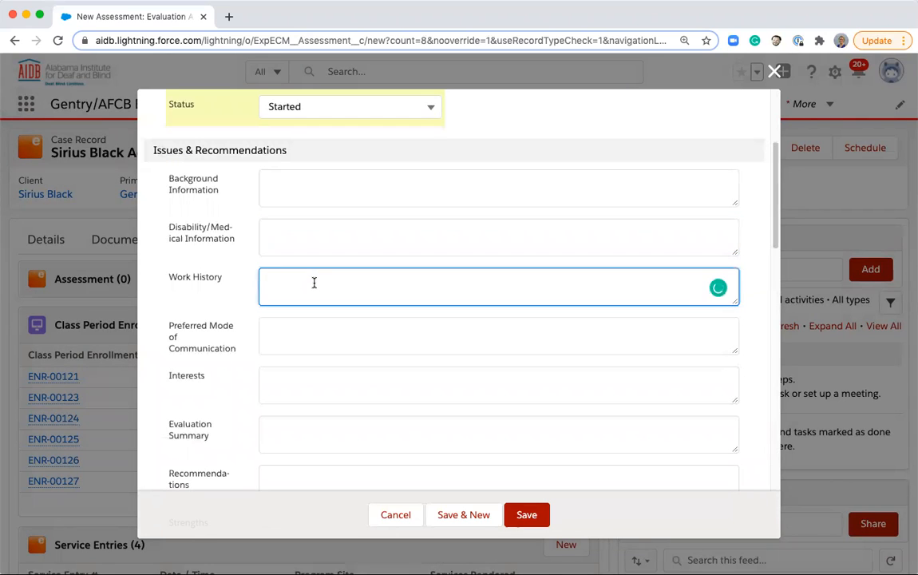
pyautogui.scroll(-2, 315, 284)
pyautogui.click(313, 222)
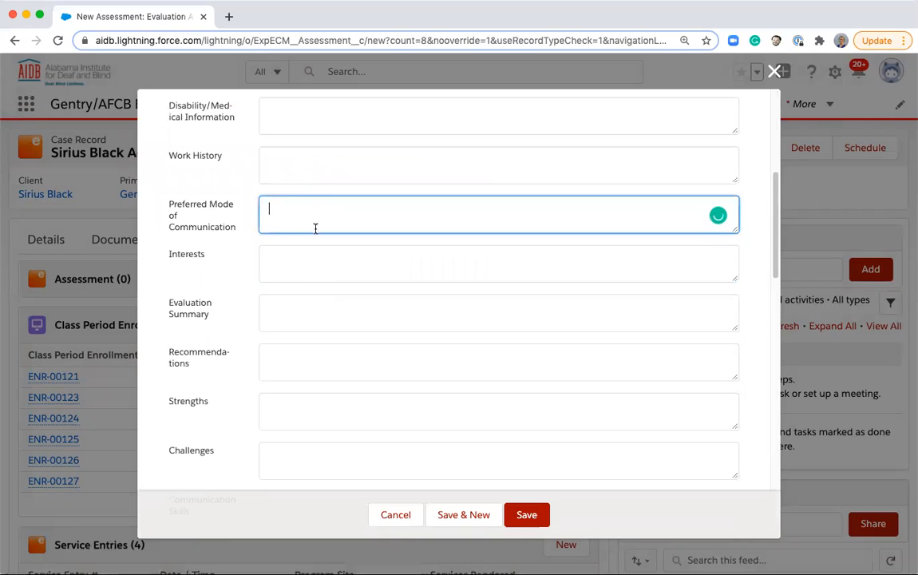
pyautogui.click(309, 261)
pyautogui.click(303, 314)
pyautogui.scroll(-2, 303, 326)
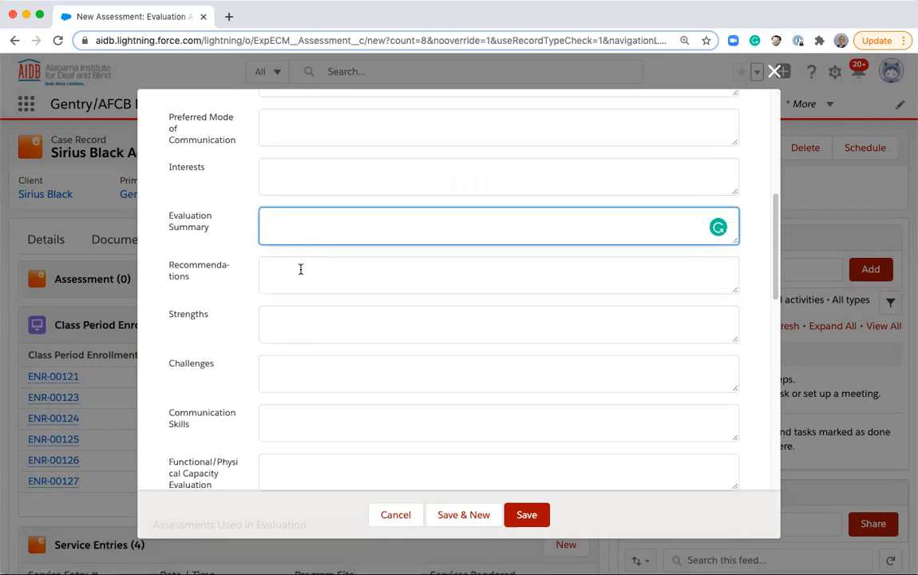
pyautogui.click(301, 268)
pyautogui.click(299, 328)
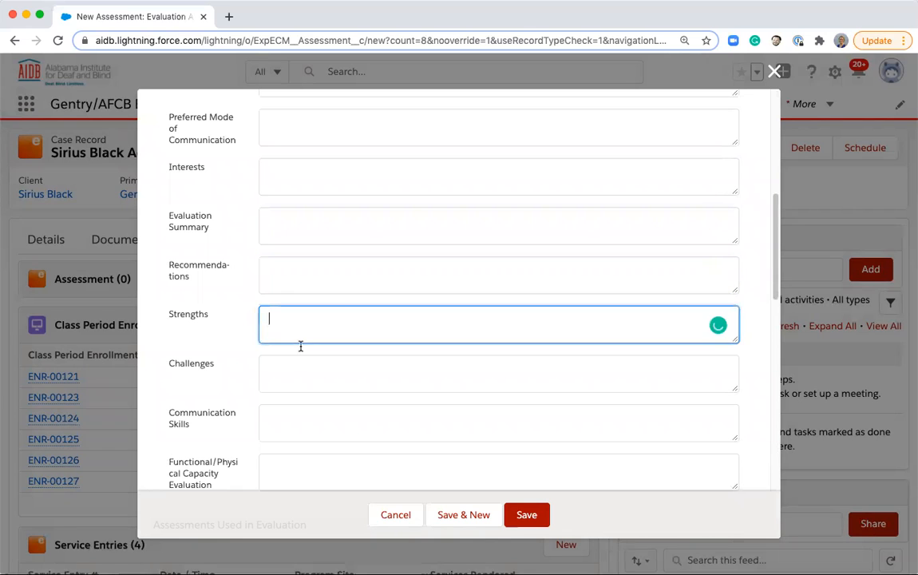
pyautogui.click(301, 373)
pyautogui.scroll(-2, 301, 371)
pyautogui.click(297, 333)
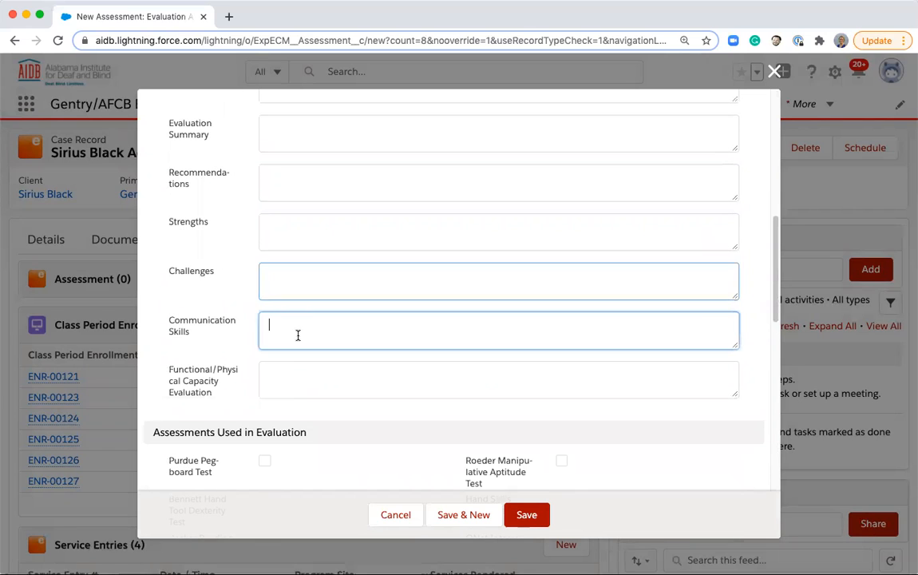
pyautogui.click(298, 377)
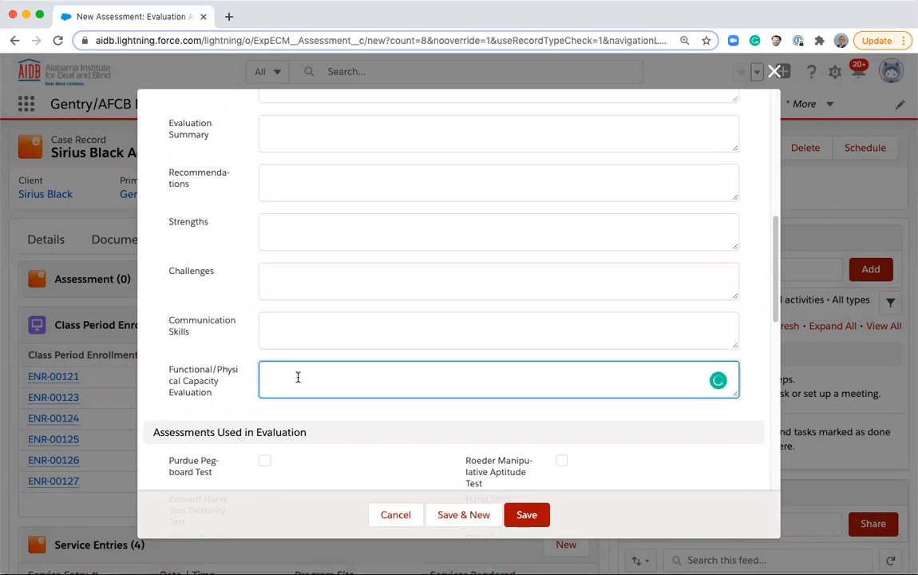
# Mark the Purdue Pegboard, Roeder Manipulative Aptitude and Bennett Hand Tool Dexterity tests as assessments used in the evaluation
pyautogui.scroll(-3, 298, 383)
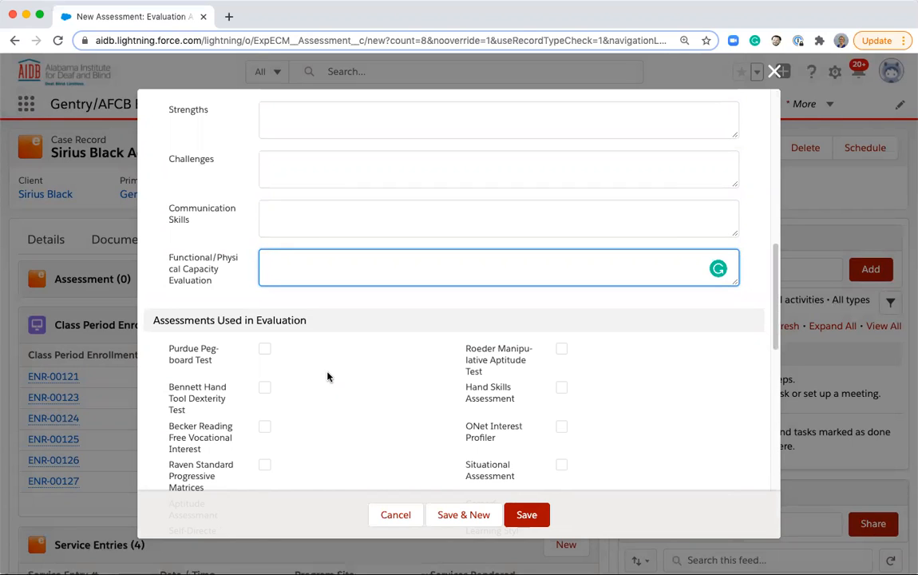
pyautogui.scroll(-1, 327, 376)
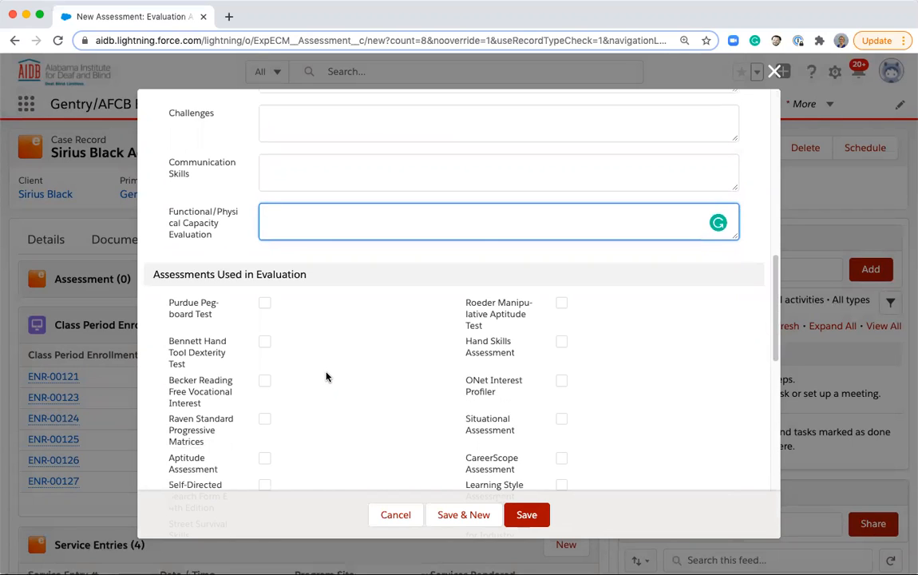
pyautogui.scroll(-2, 327, 376)
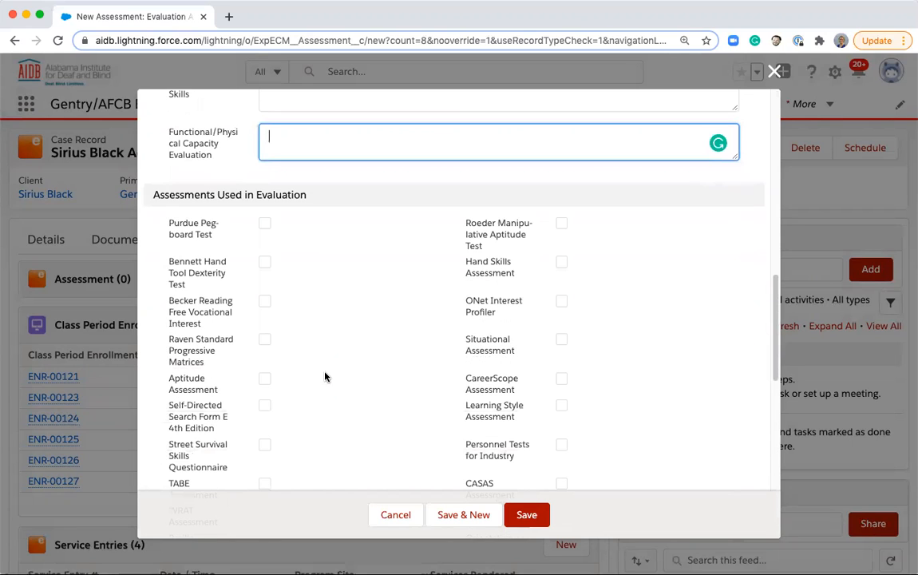
pyautogui.click(264, 224)
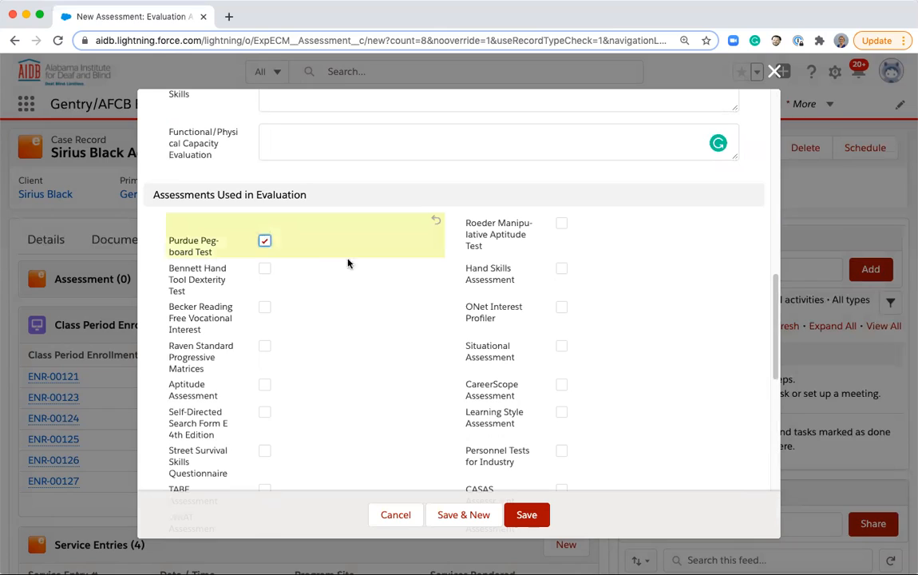
pyautogui.click(561, 223)
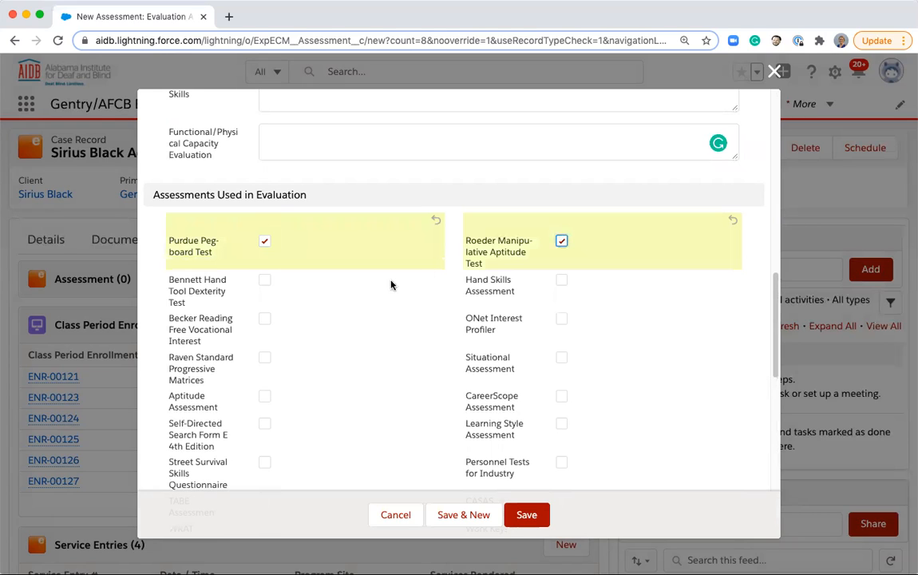
pyautogui.click(265, 280)
# Mark Assistive Technology, Board and Drivers Training as services requested and save the assessment
pyautogui.scroll(-10, 301, 368)
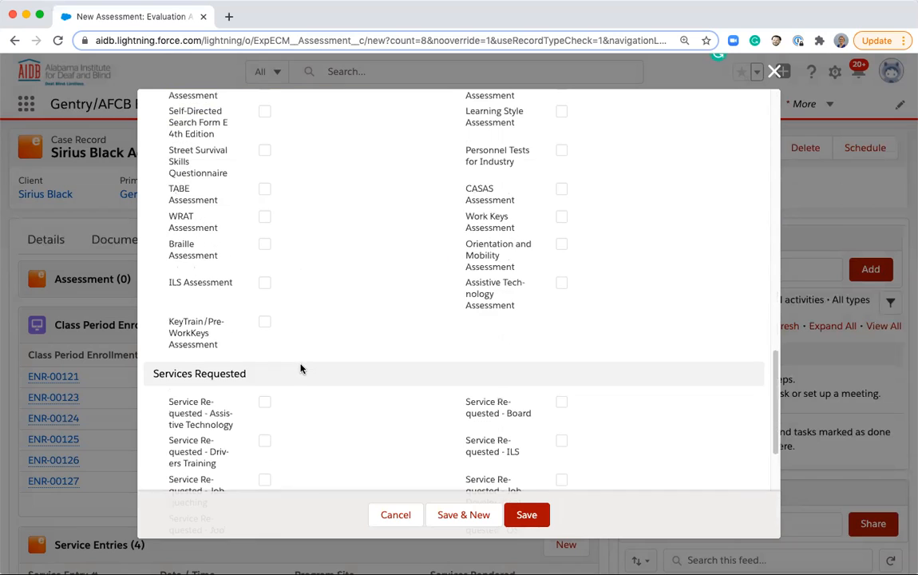
pyautogui.scroll(-3, 298, 378)
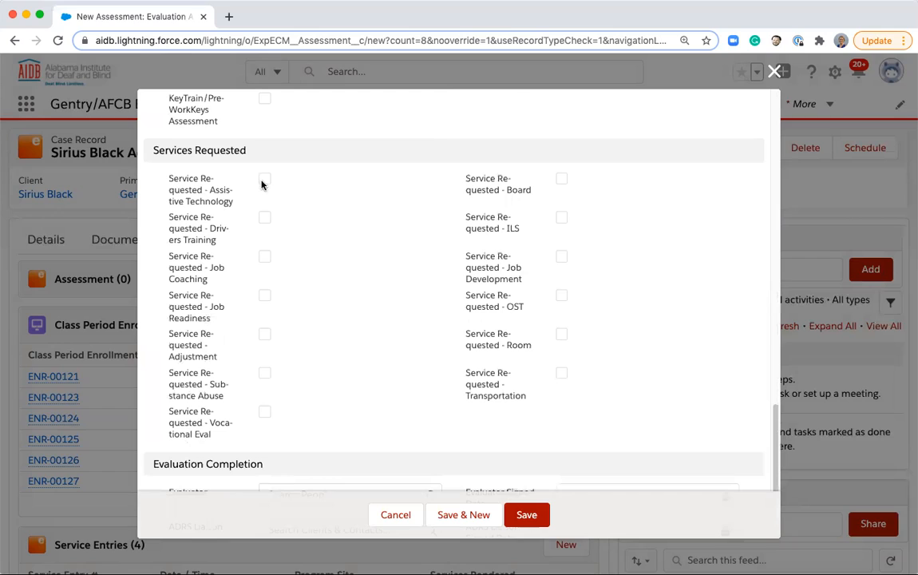
pyautogui.click(264, 179)
pyautogui.click(561, 180)
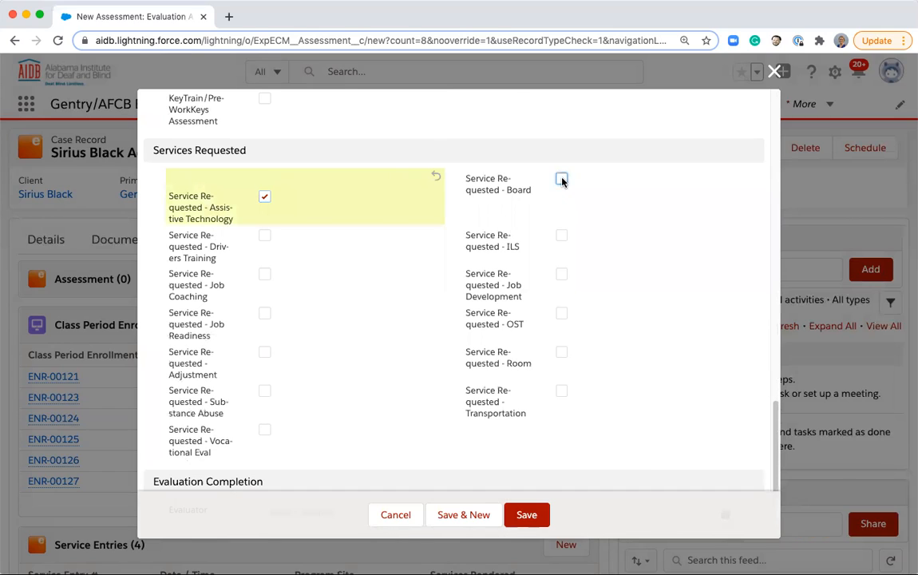
pyautogui.click(264, 237)
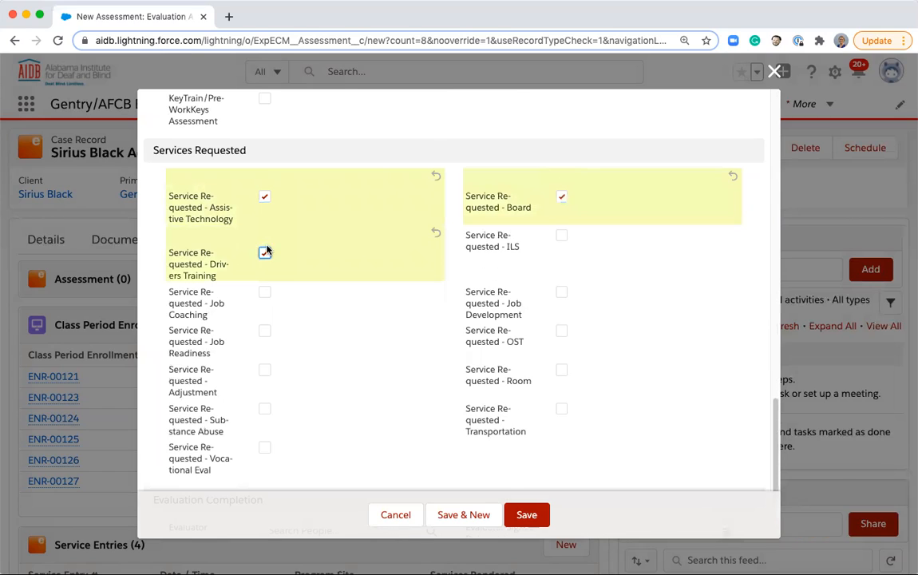
pyautogui.scroll(-5, 384, 355)
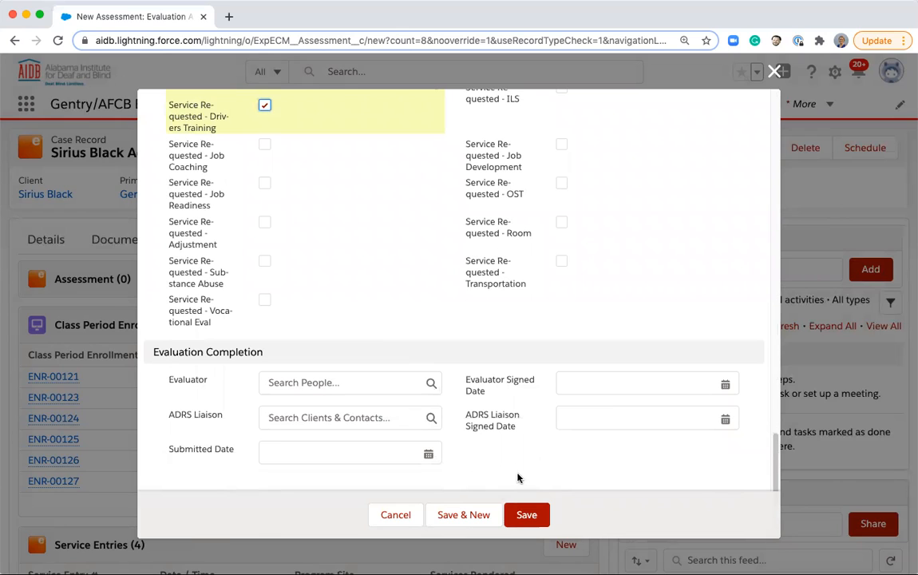
pyautogui.click(527, 514)
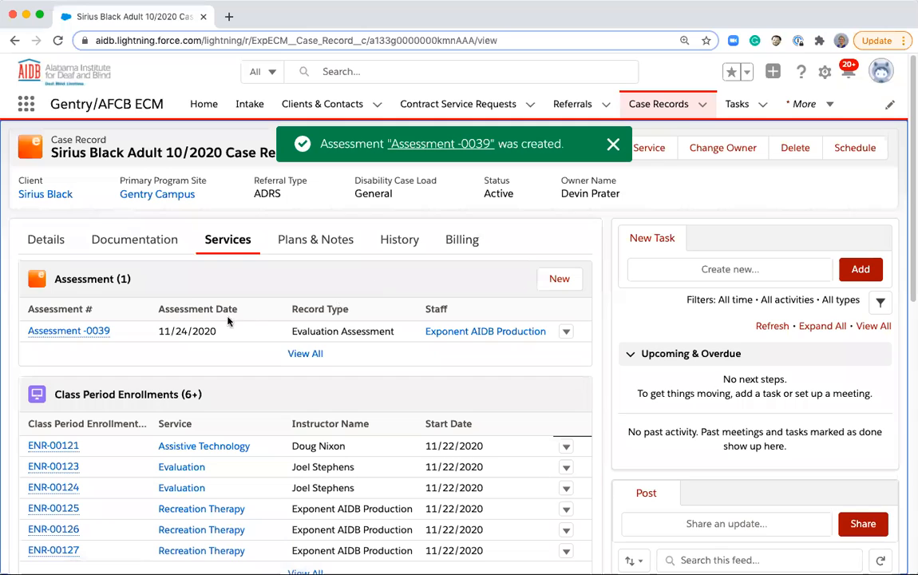
# Open the newly created evaluation assessment and generate its evaluation report, continuing past the preview to download it
pyautogui.moveTo(57, 335)
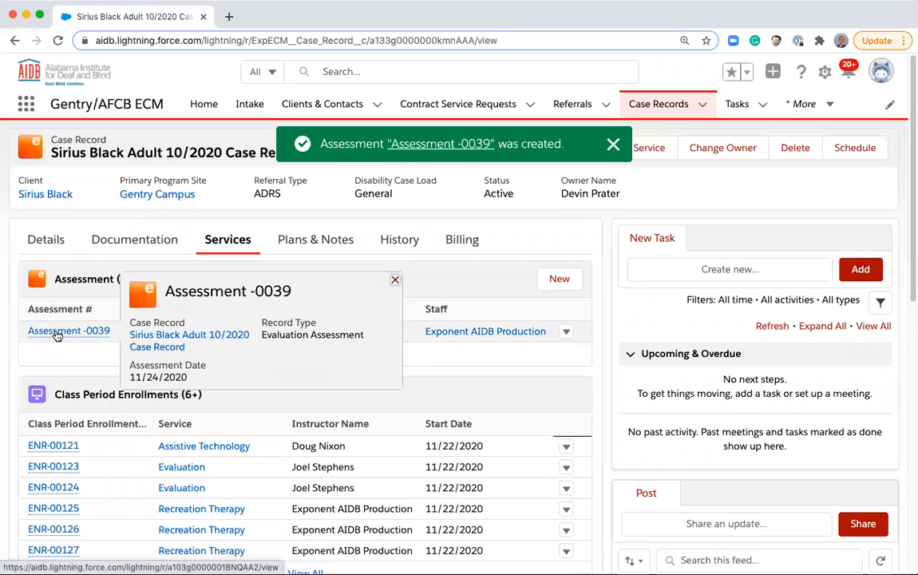
pyautogui.click(58, 336)
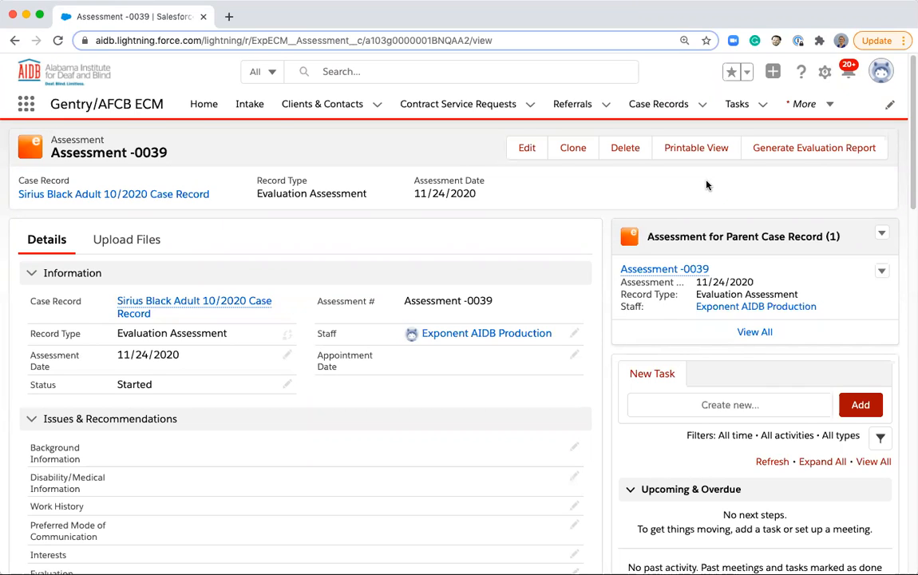
pyautogui.click(765, 158)
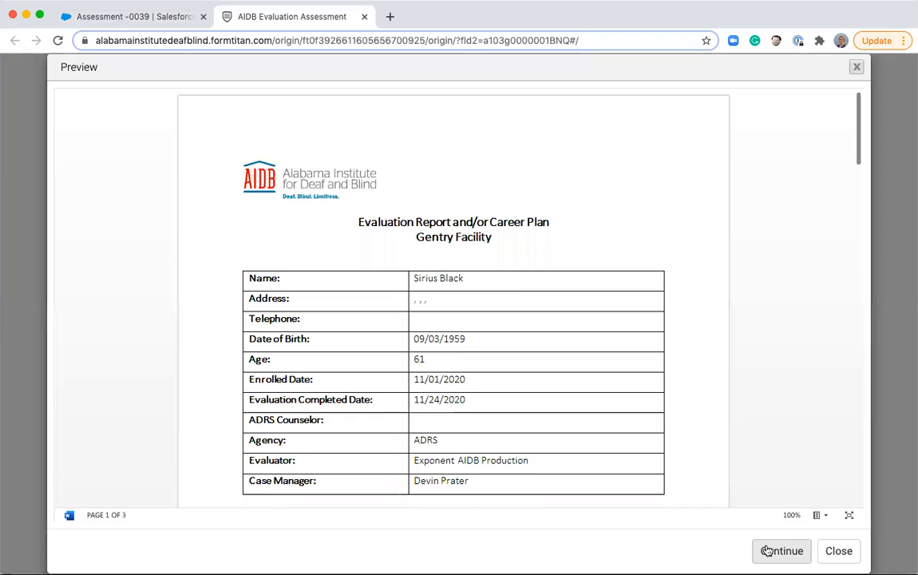
pyautogui.click(767, 551)
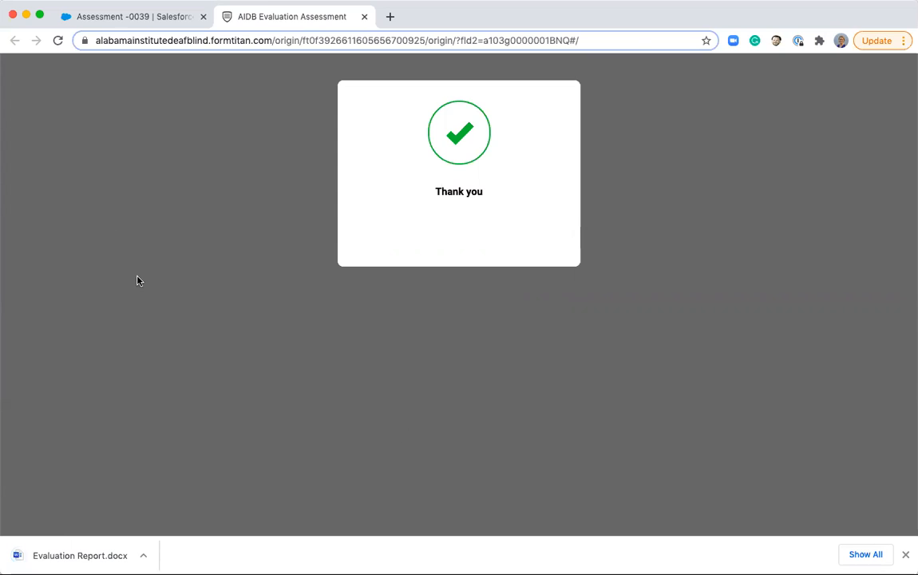
# Return to the assessment record in Salesforce and open its parent case record
pyautogui.click(82, 20)
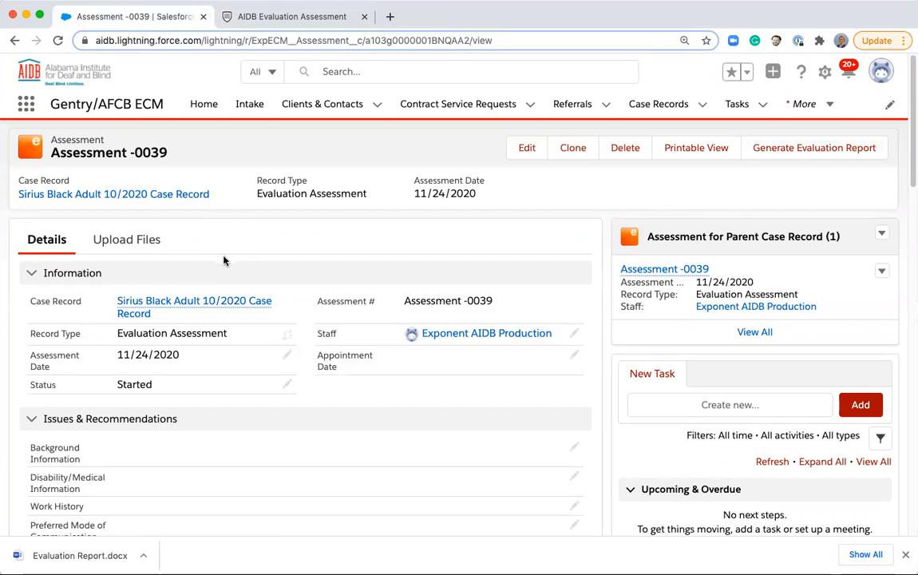
pyautogui.click(217, 306)
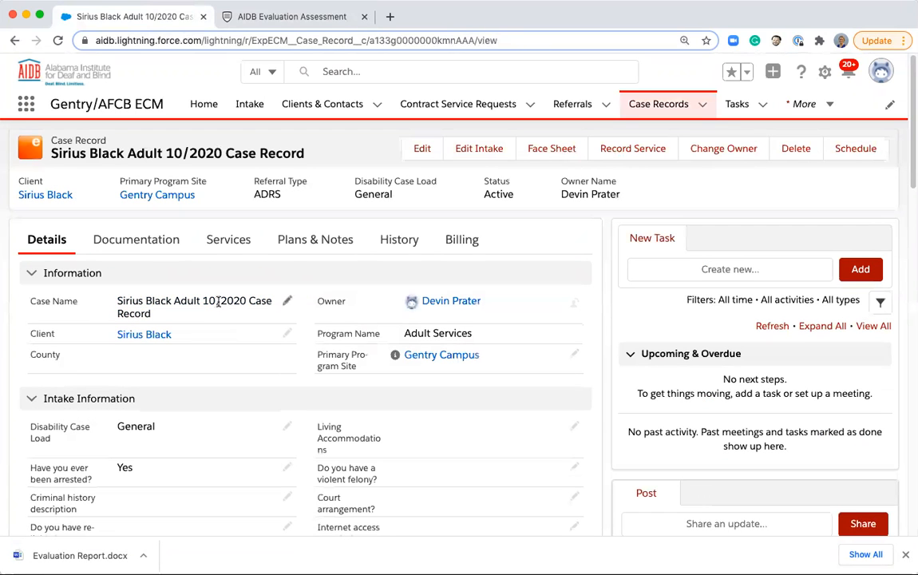
# Start a new progress note of type Review & Staffing Note from the case record's plans and notes
pyautogui.click(322, 246)
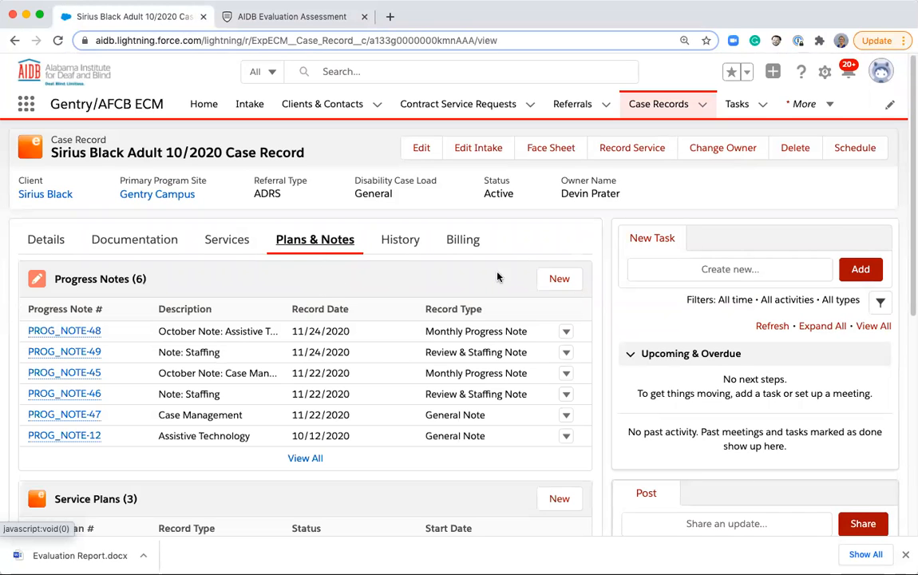
pyautogui.click(558, 281)
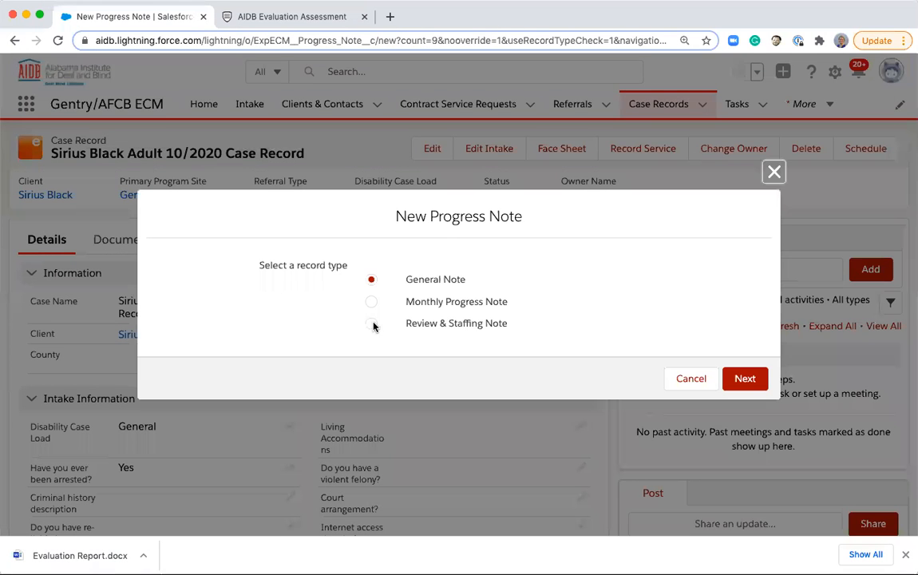
pyautogui.click(467, 327)
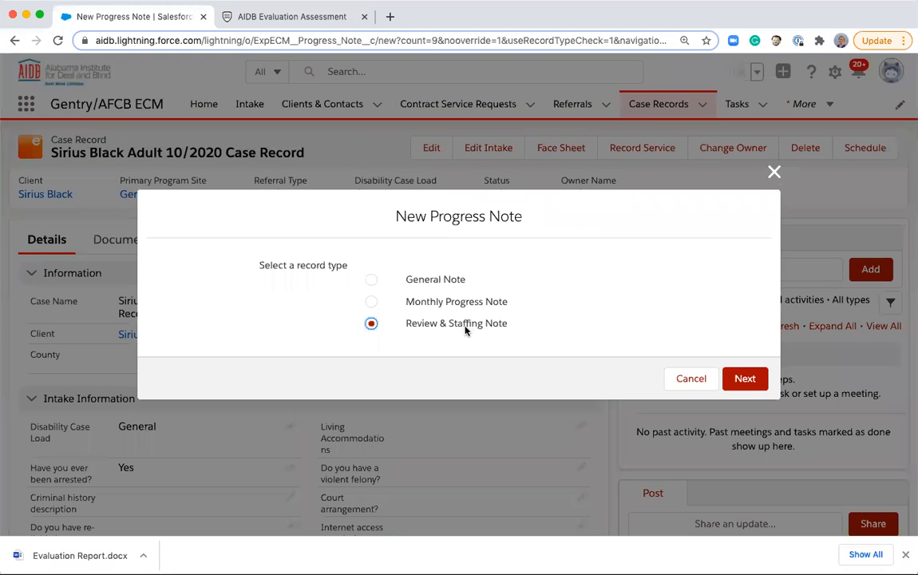
pyautogui.click(746, 379)
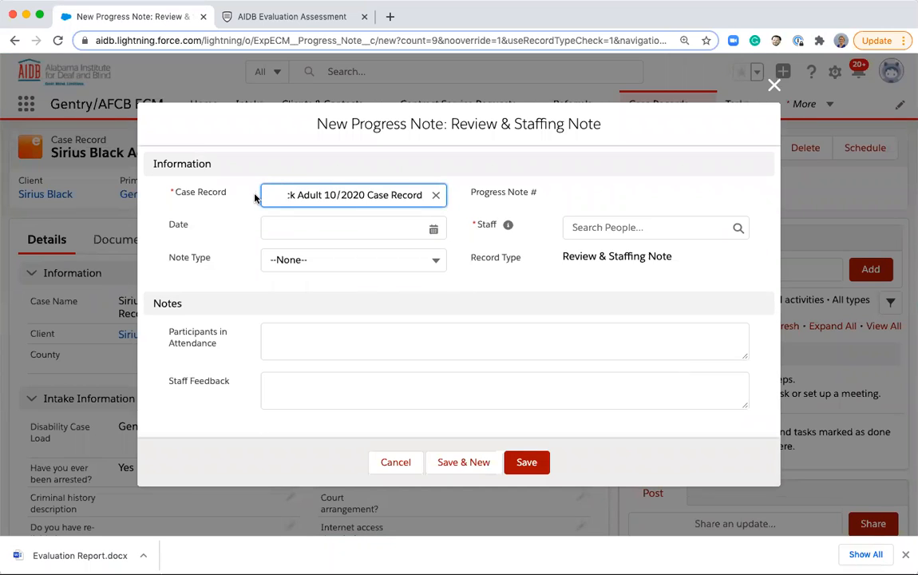
# Set the staffing note's date to 11/24/2020 and its staff to Exponent AIDB Production
pyautogui.click(297, 223)
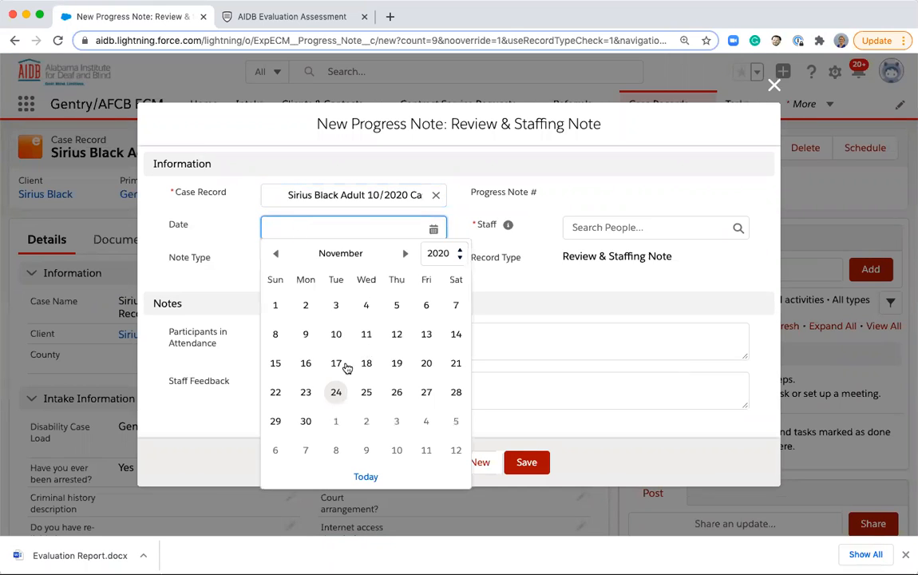
pyautogui.click(334, 389)
pyautogui.click(576, 221)
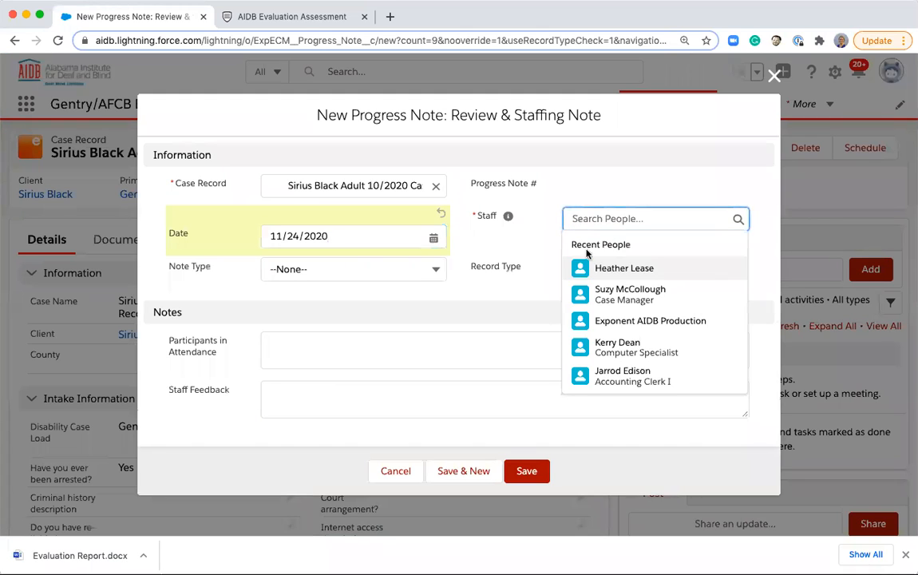
pyautogui.click(594, 320)
# Set the note type to 1x1 with Staff and save the progress note with participants and staff feedback left blank
pyautogui.click(316, 271)
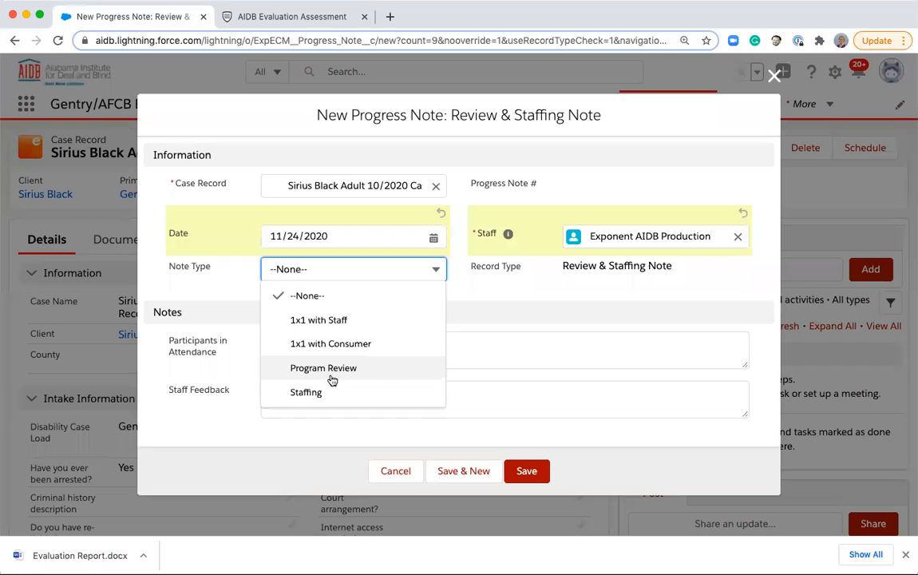
pyautogui.click(322, 320)
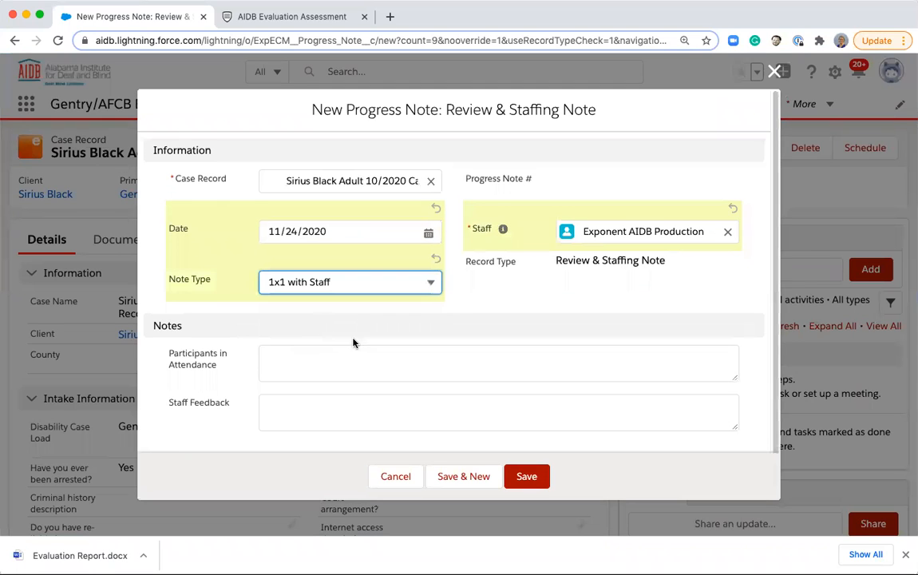
pyautogui.scroll(-1, 354, 343)
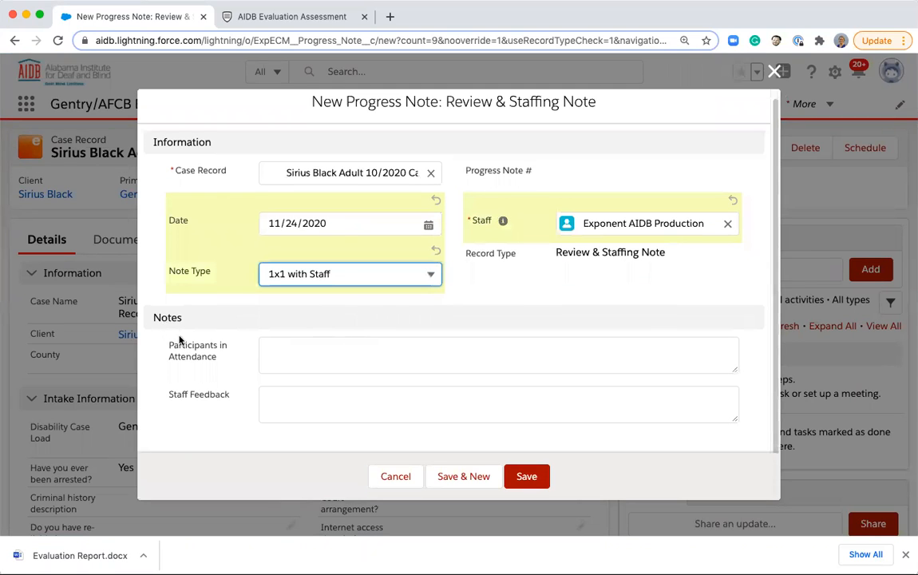
pyautogui.click(292, 351)
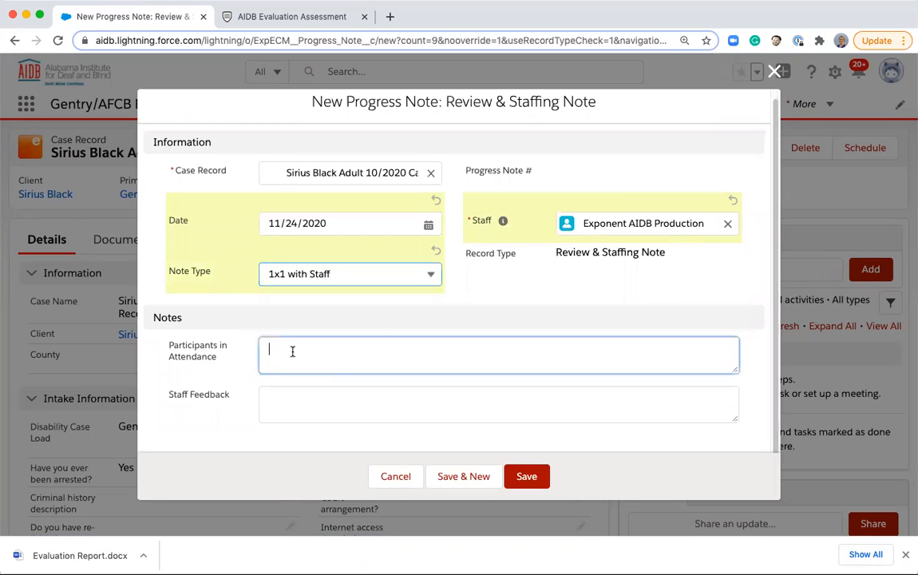
pyautogui.click(292, 407)
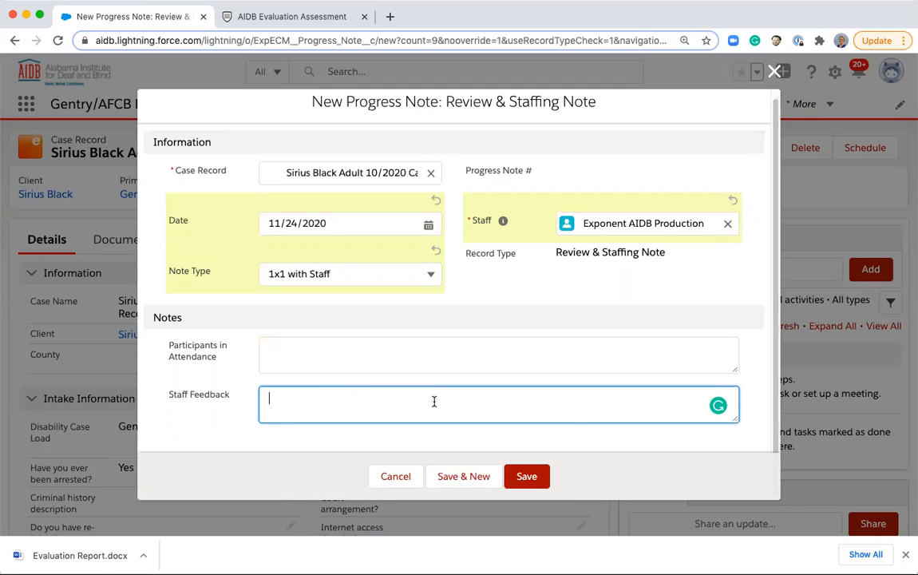
pyautogui.click(523, 477)
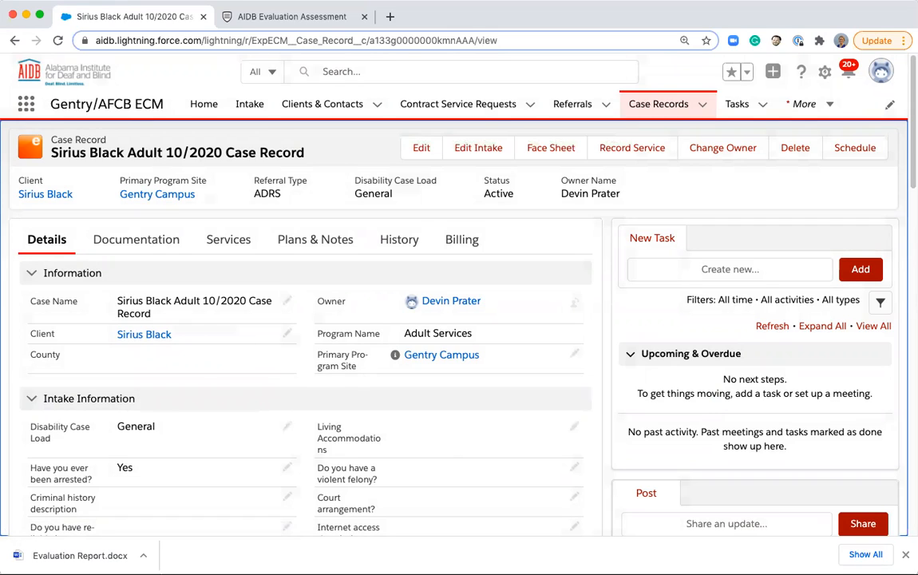
# Start a new External Assessment from the case record's services
pyautogui.click(228, 240)
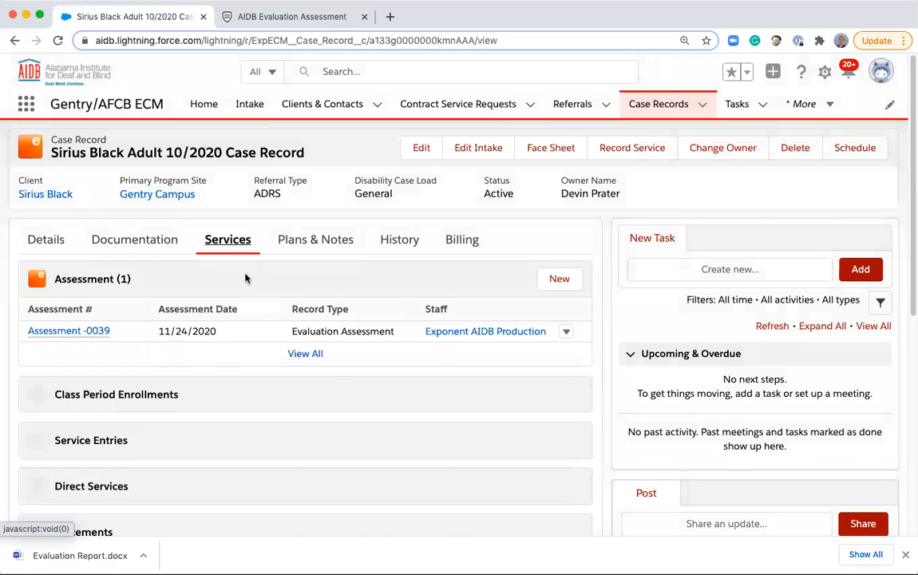
pyautogui.click(559, 281)
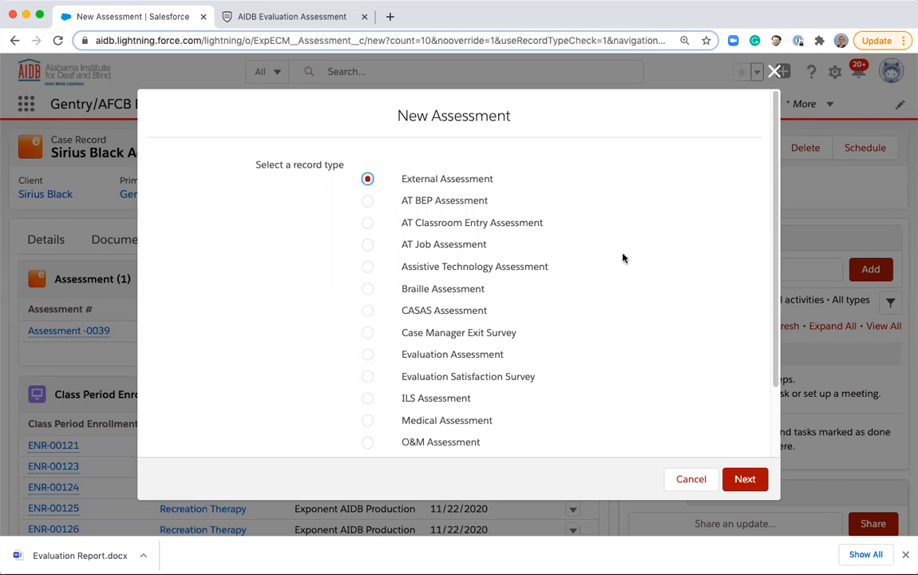
pyautogui.click(741, 481)
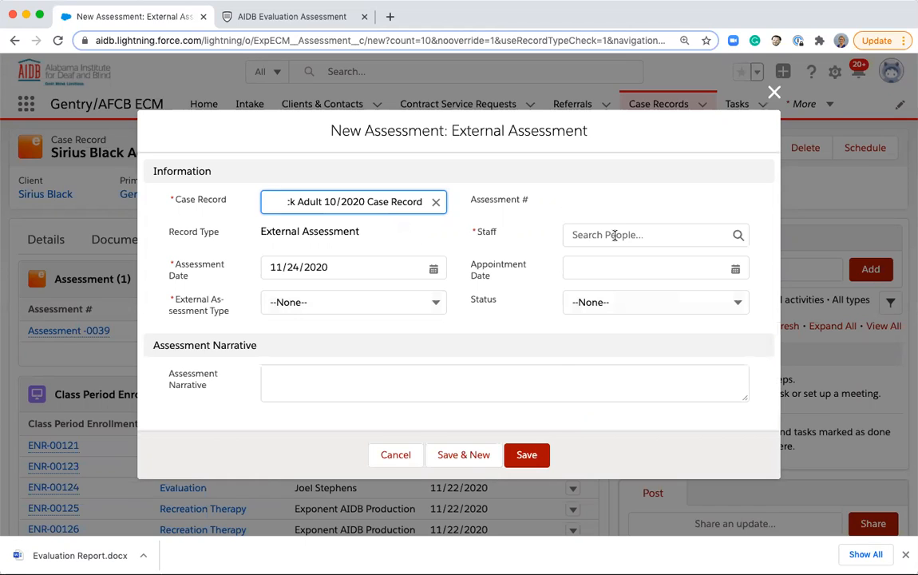
# Assign Exponent AIDB Production as the assessment's staff and choose Purdue Pegboard Test as the external assessment type
pyautogui.click(613, 236)
pyautogui.click(660, 337)
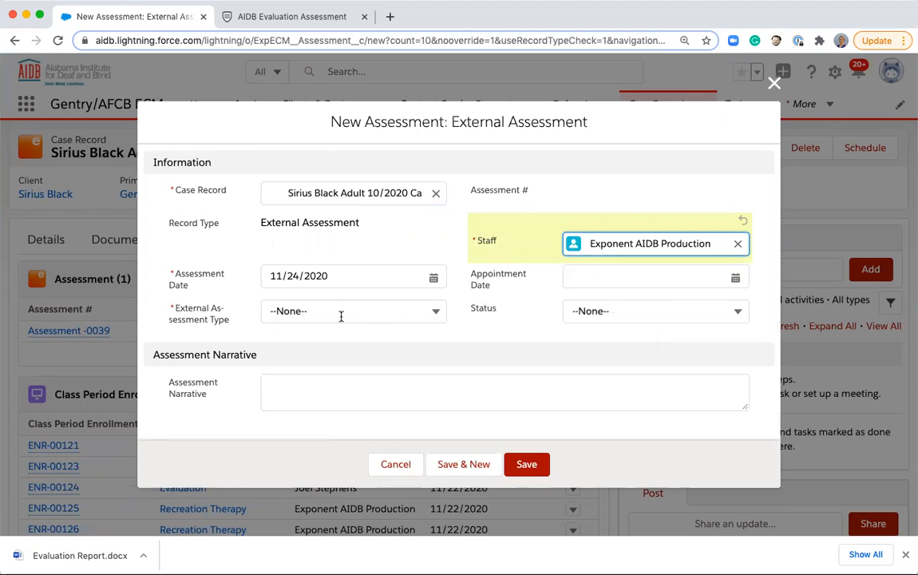
pyautogui.click(340, 316)
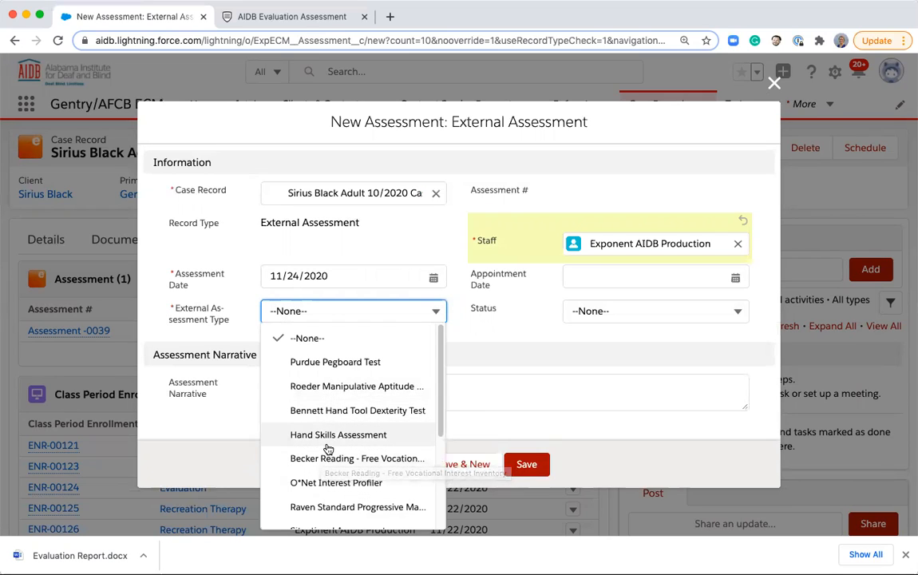
pyautogui.click(332, 364)
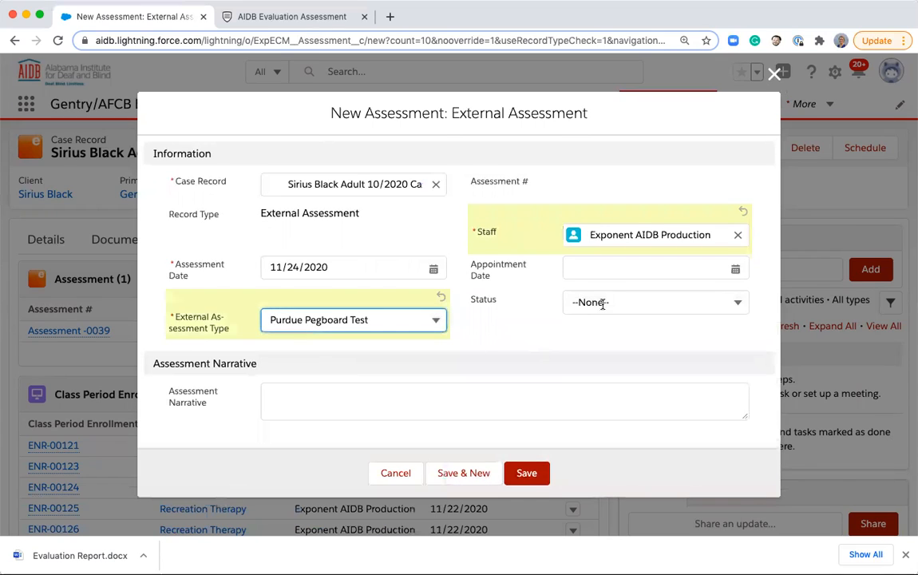
# Set the external assessment's status to Completed and save it with the assessment narrative left blank
pyautogui.click(600, 303)
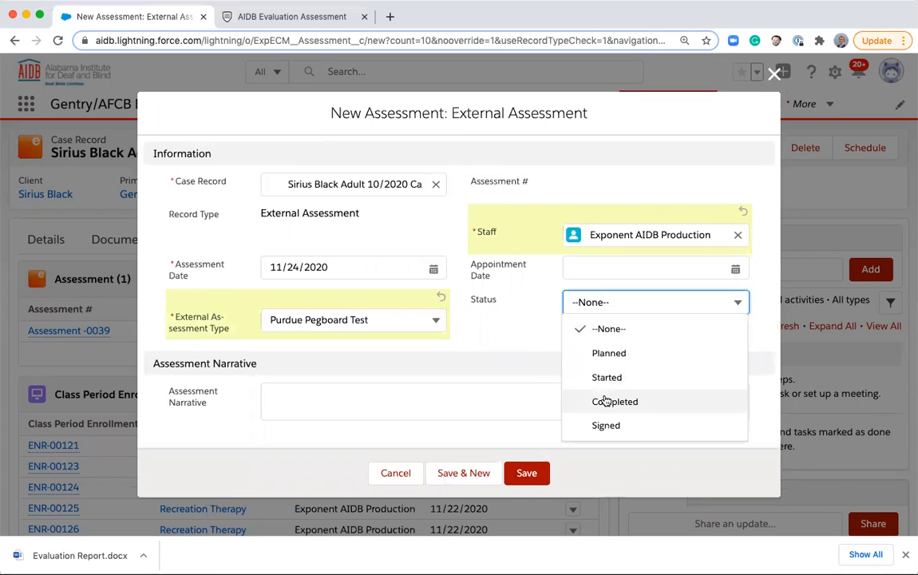
pyautogui.click(605, 401)
pyautogui.click(347, 392)
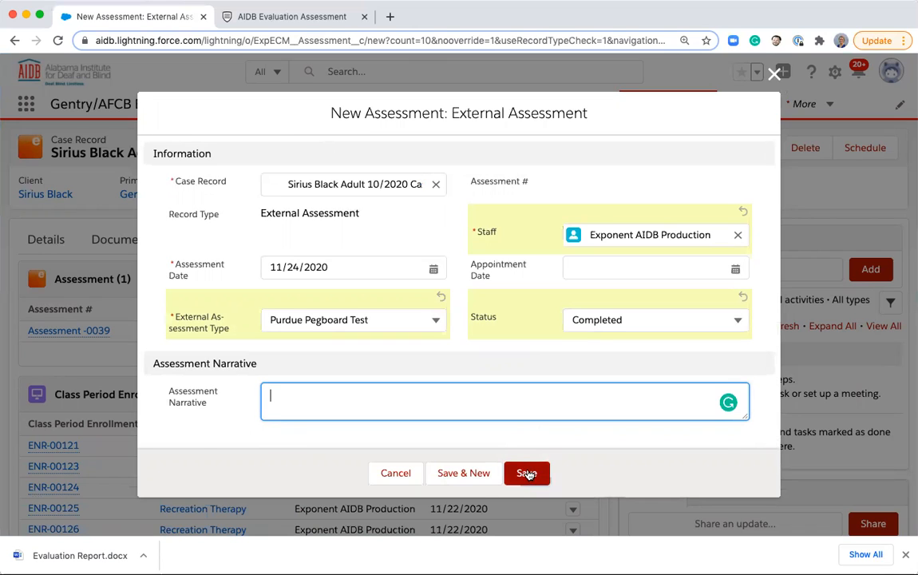
pyautogui.click(527, 473)
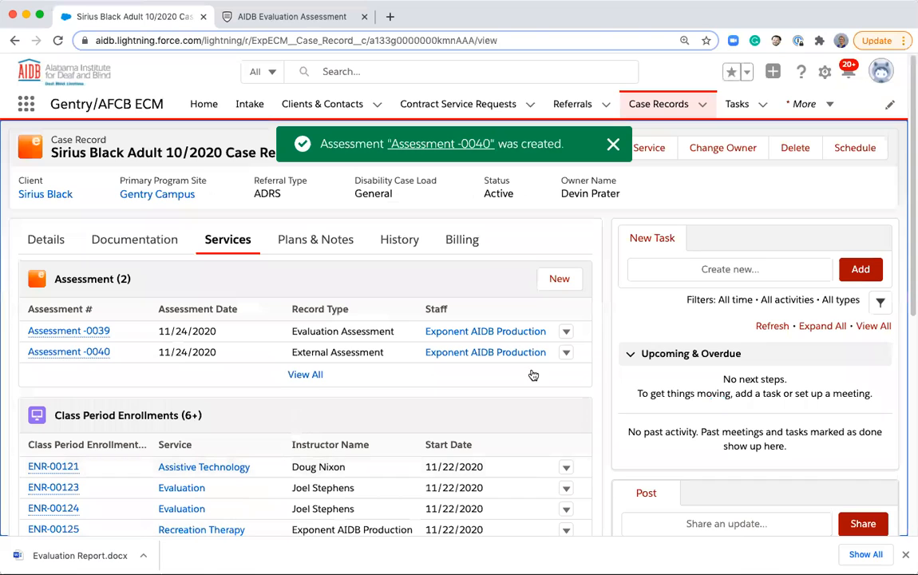
# Start a new ILS Assessment on the case record and look through the sections of its form
pyautogui.click(541, 279)
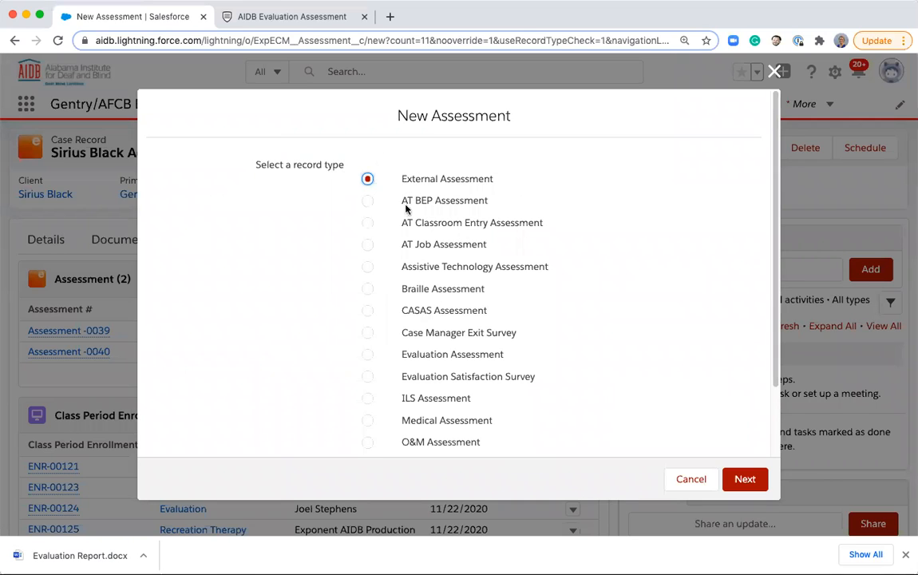
pyautogui.click(415, 401)
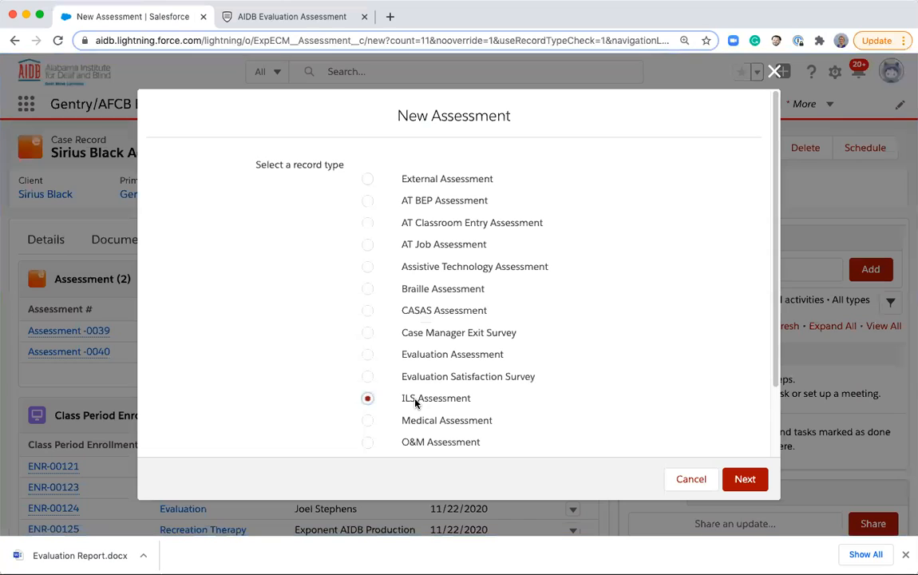
pyautogui.click(742, 479)
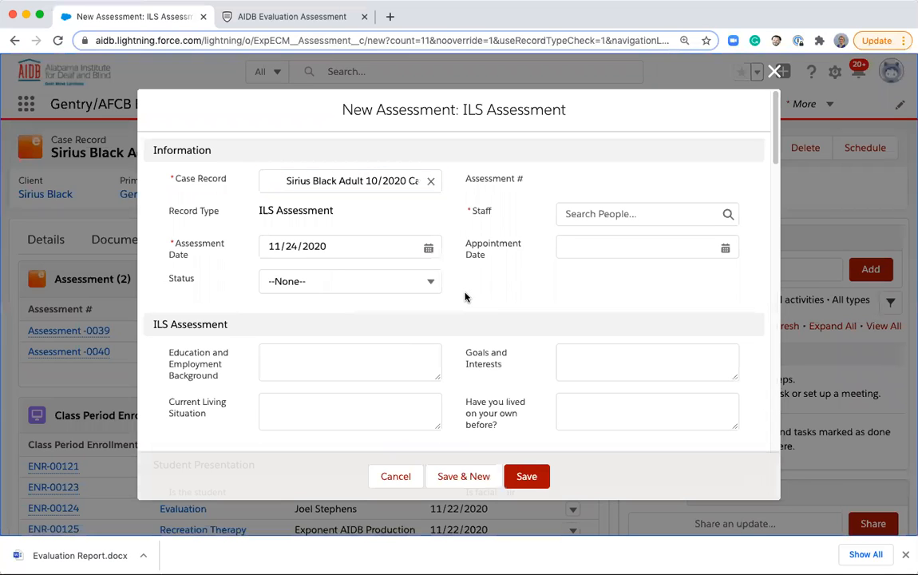
pyautogui.scroll(-3, 466, 297)
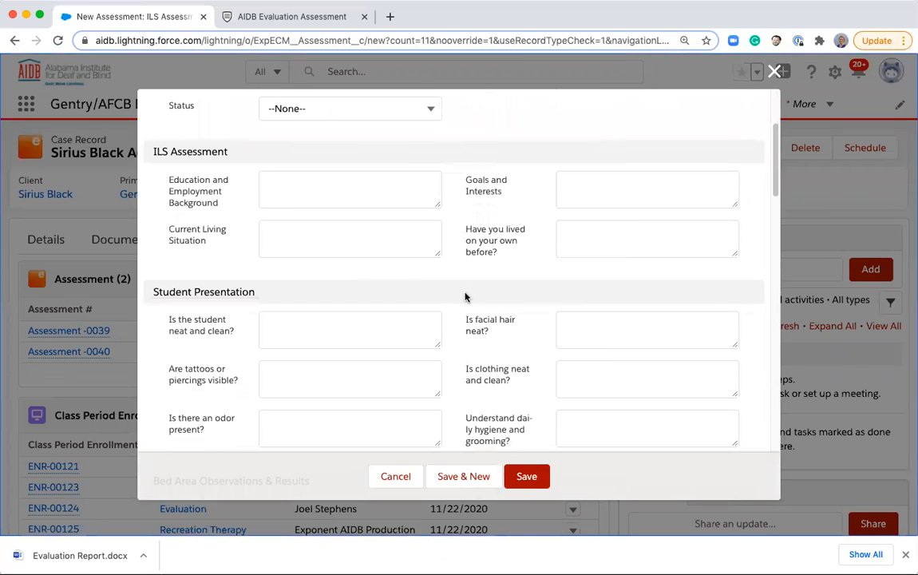
pyautogui.scroll(-7, 465, 297)
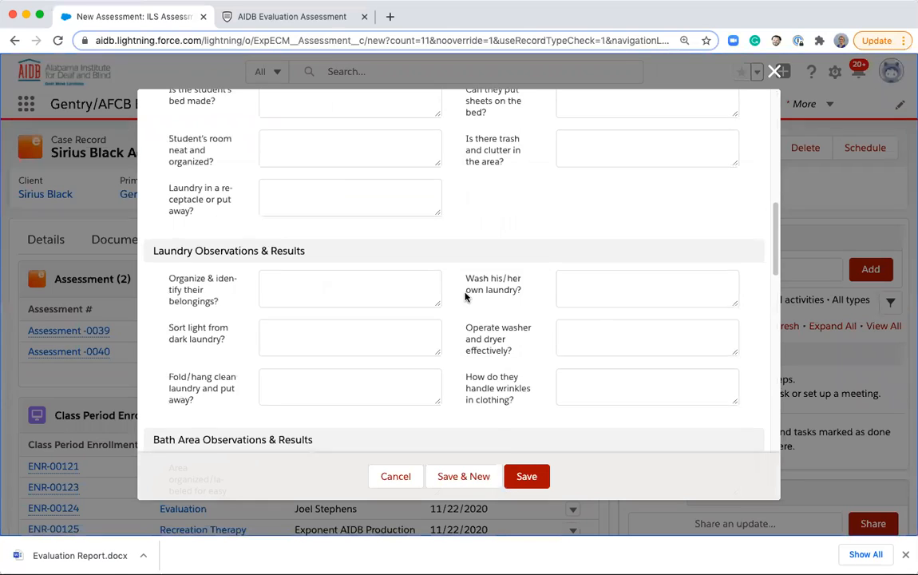
pyautogui.scroll(-15, 466, 297)
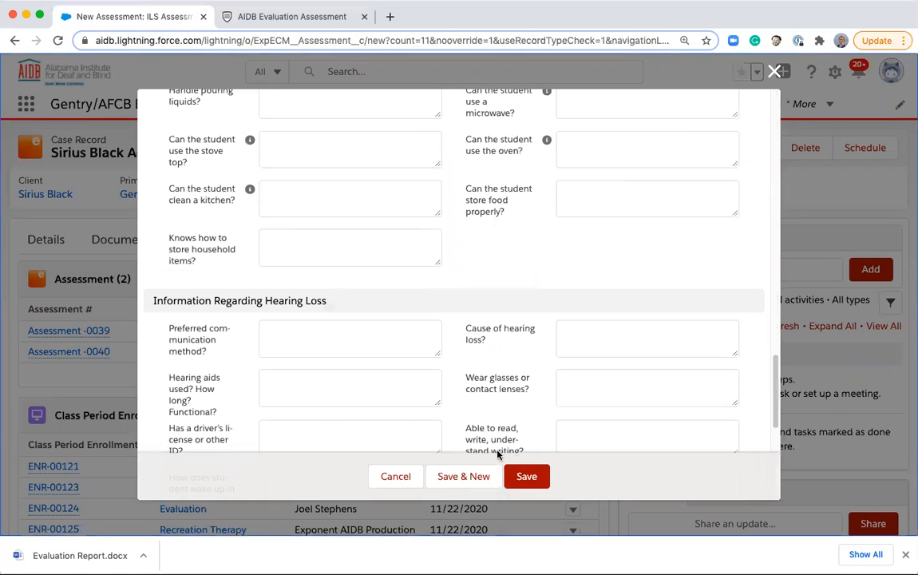
# Assign Exponent AIDB Production as the ILS assessment's staff and save the assessment
pyautogui.click(526, 476)
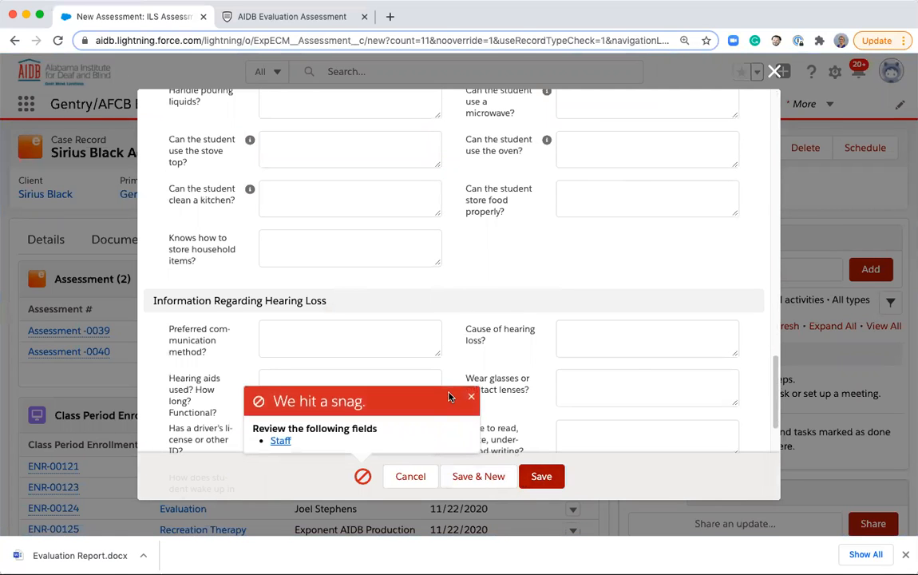
pyautogui.click(472, 399)
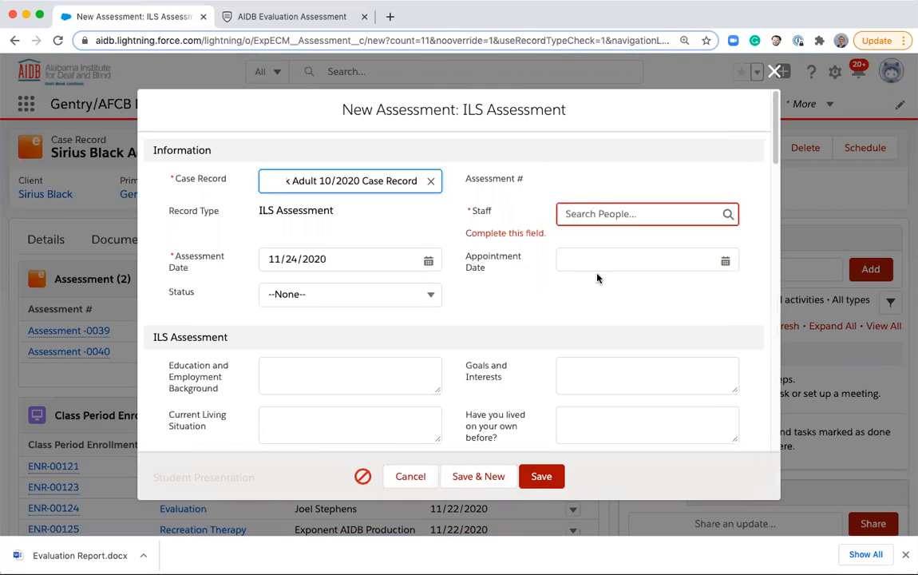
pyautogui.click(600, 211)
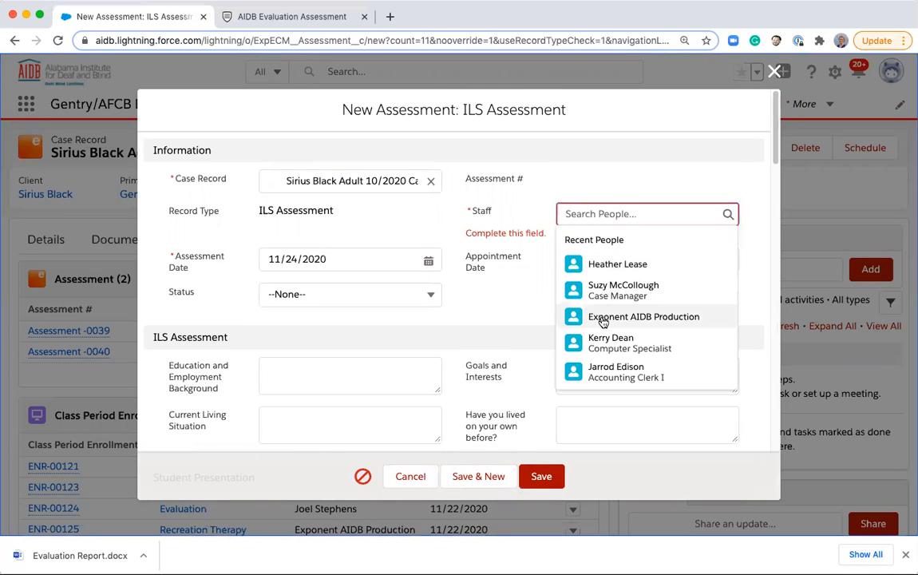
pyautogui.click(600, 318)
pyautogui.click(538, 475)
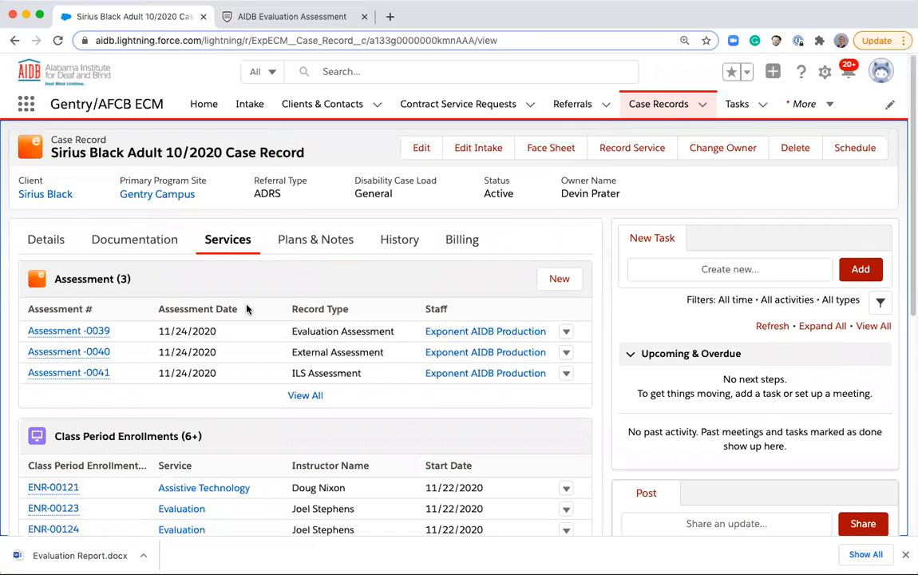
# Open the newly created external assessment, view its printable version, and return to the assessment record
pyautogui.click(86, 352)
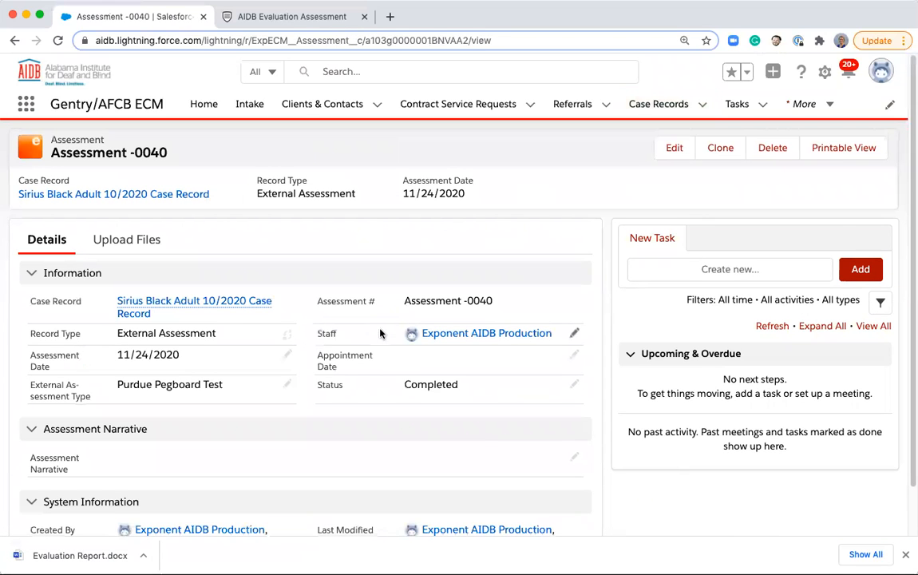
pyautogui.click(836, 150)
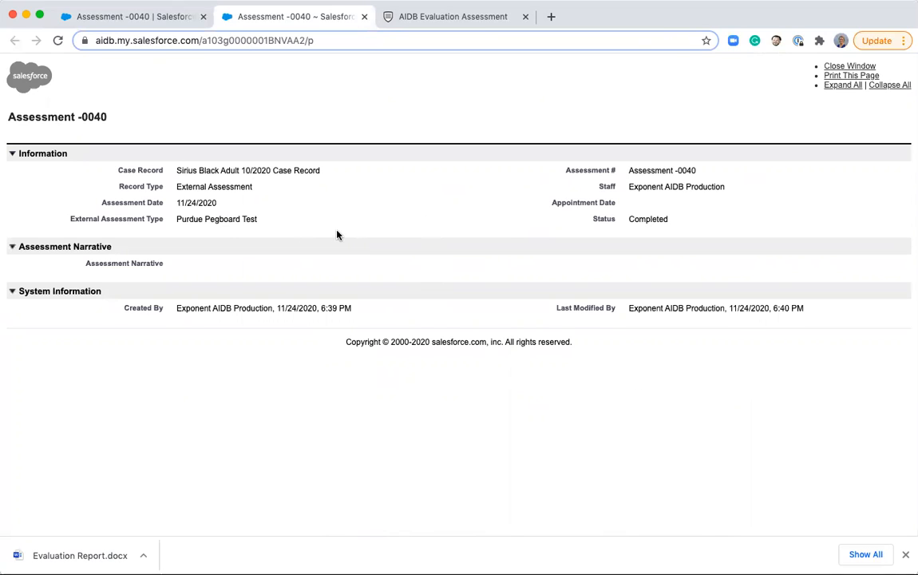
pyautogui.click(89, 18)
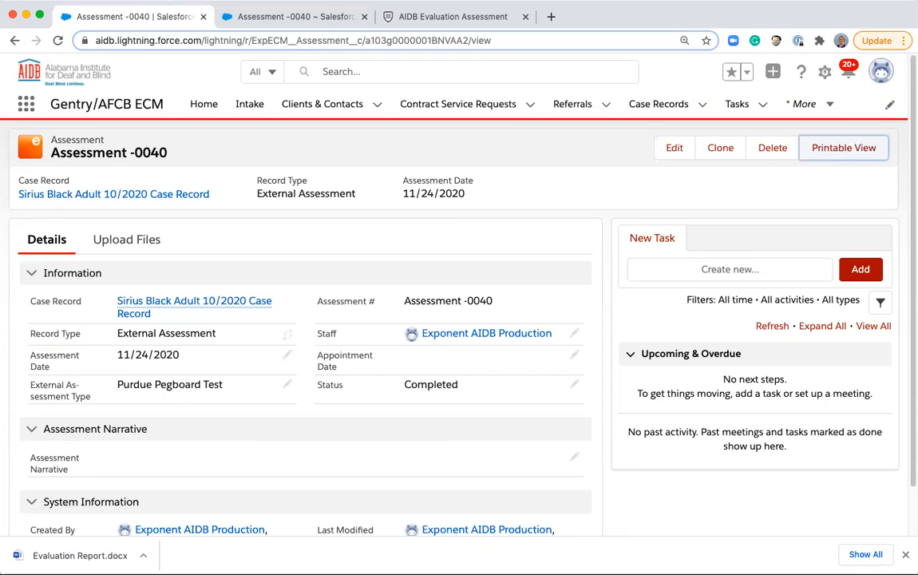
pyautogui.click(309, 293)
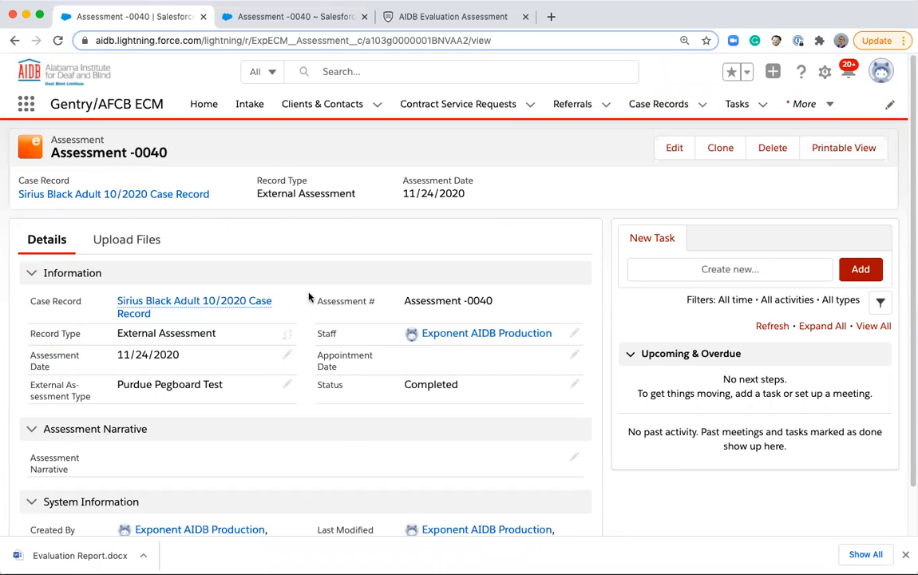
# Return to the client's case record and start recording a service with the Adjustment service entry form
pyautogui.click(230, 307)
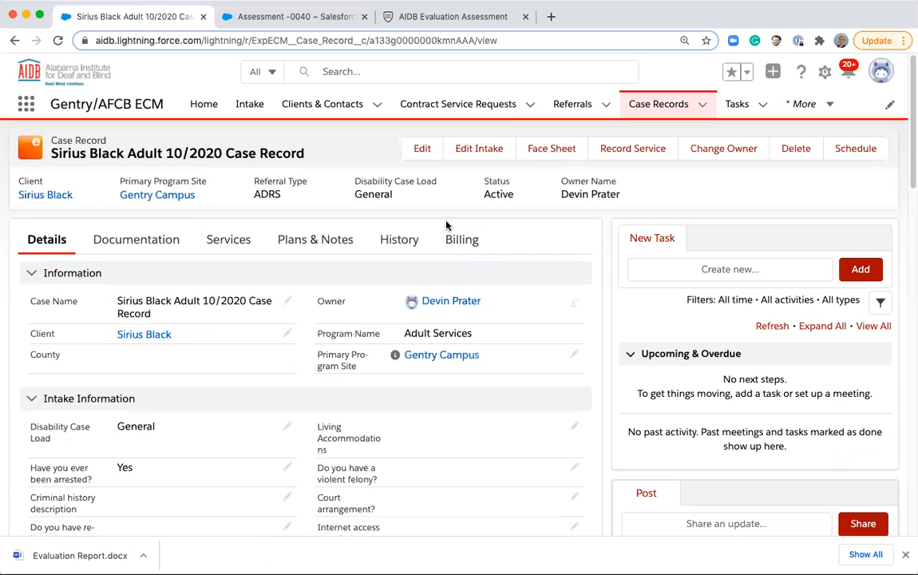
pyautogui.click(631, 149)
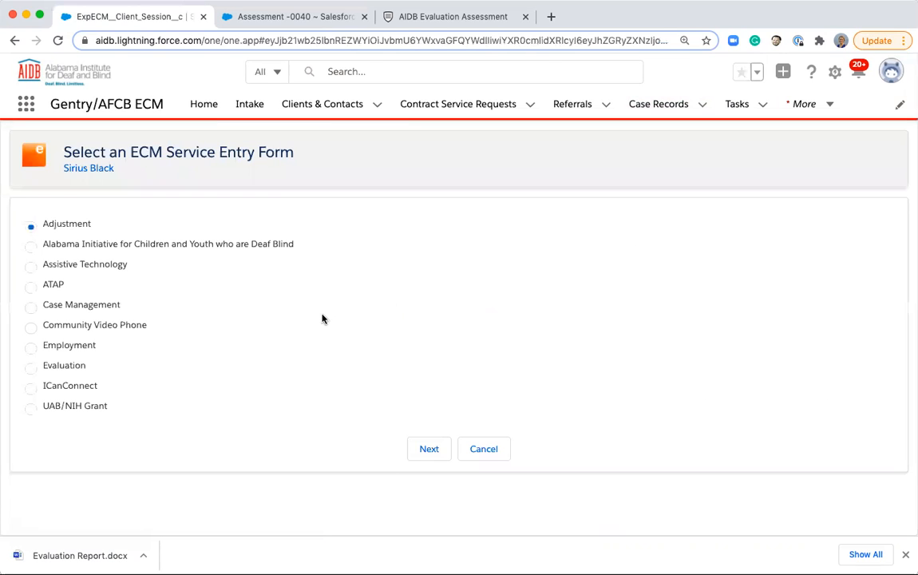
pyautogui.click(72, 368)
pyautogui.click(72, 226)
pyautogui.click(69, 268)
pyautogui.click(60, 227)
pyautogui.click(427, 450)
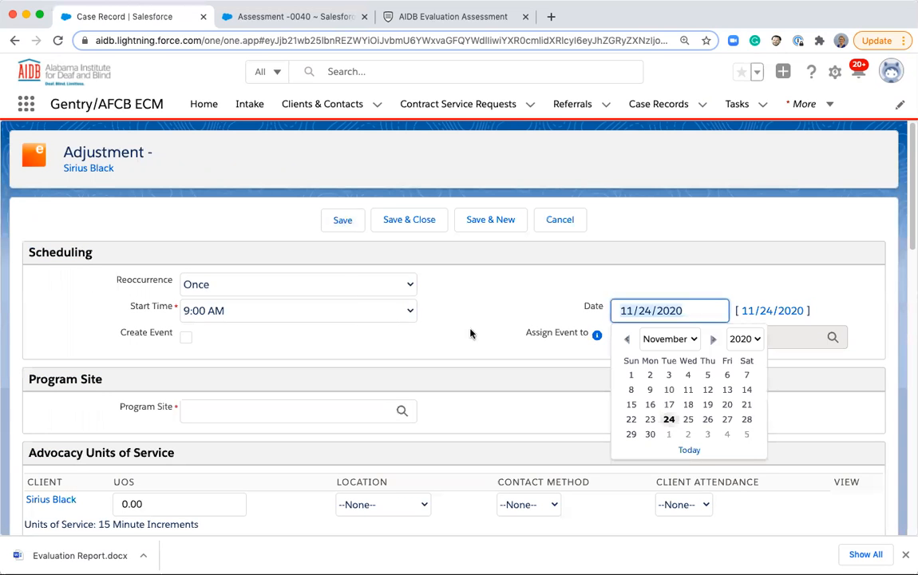
# Date the Adjustment service entry 11/24/2020 and look up Gentry Campus as its program site
pyautogui.click(669, 419)
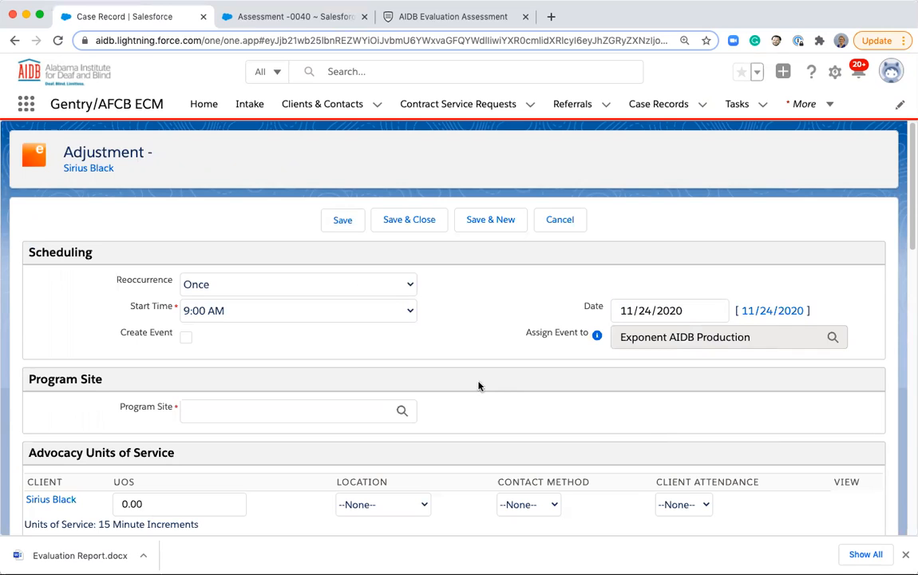
pyautogui.scroll(-5, 339, 353)
pyautogui.scroll(2, 339, 354)
pyautogui.click(318, 244)
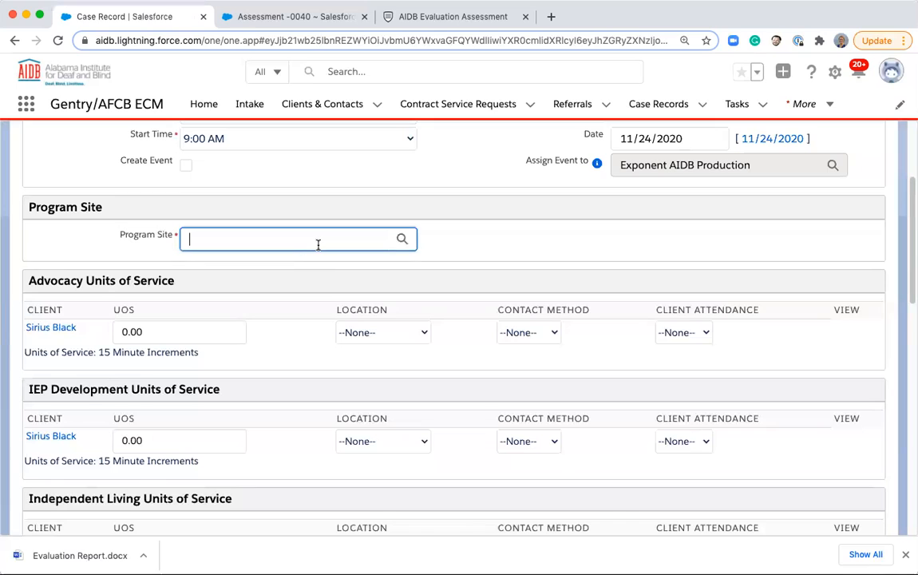
pyautogui.write('Gentry')
pyautogui.click(400, 240)
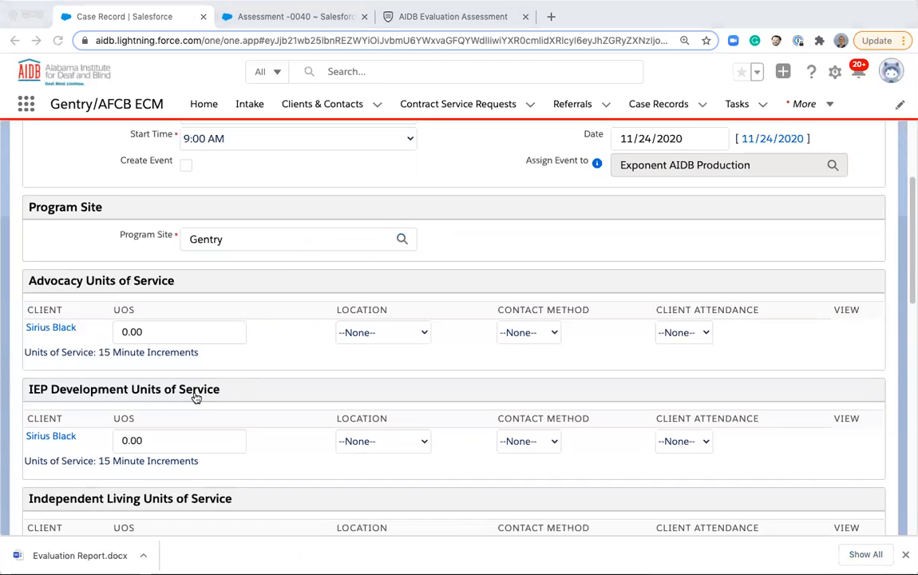
# Enter 2 Independent Living units of service with location Client Home and contact method Office Visit, and choose the client attendance
pyautogui.scroll(-2, 189, 385)
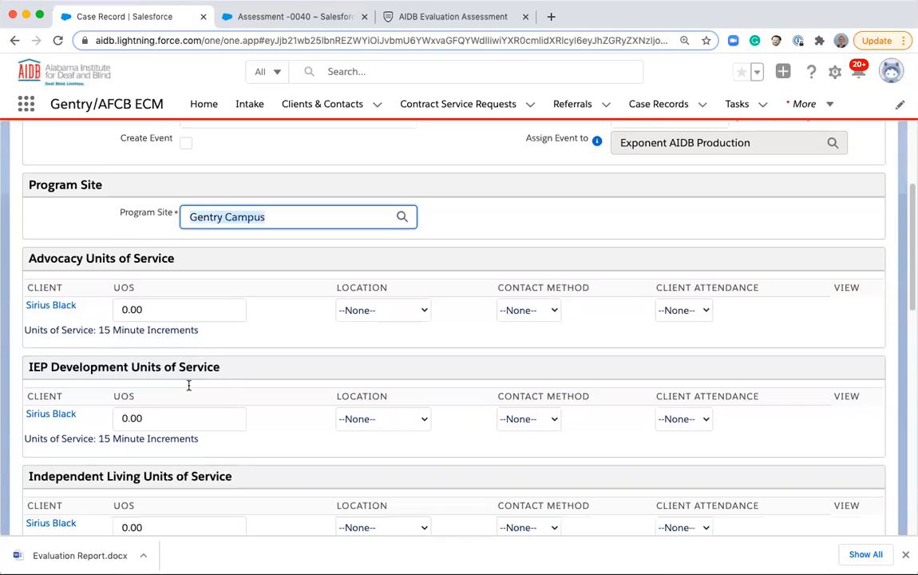
pyautogui.scroll(-2, 189, 385)
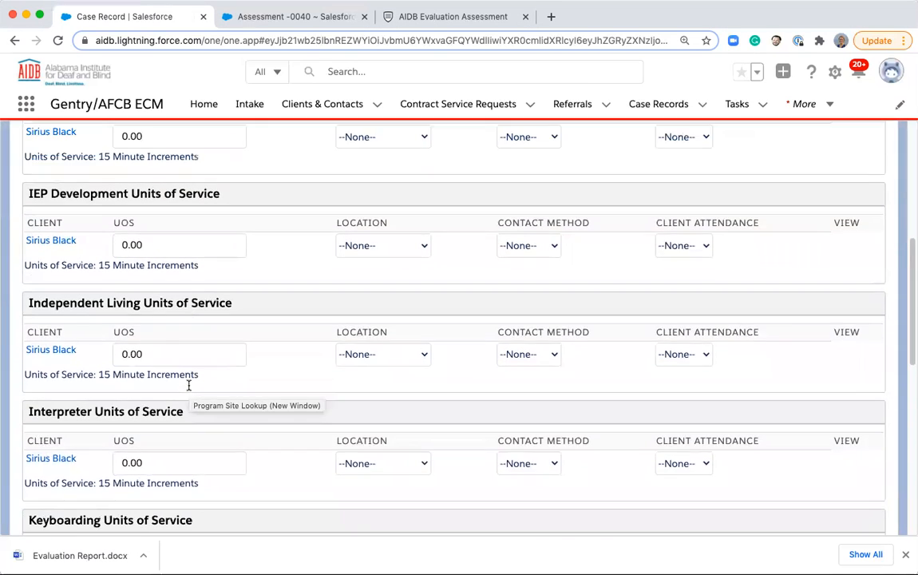
pyautogui.click(124, 354)
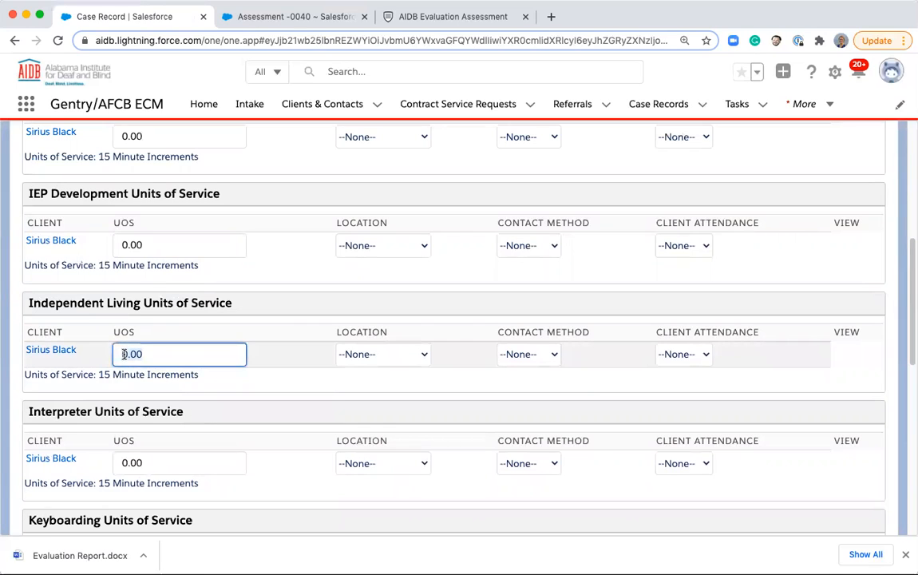
pyautogui.press('super+a')
pyautogui.write('2')
pyautogui.click(357, 358)
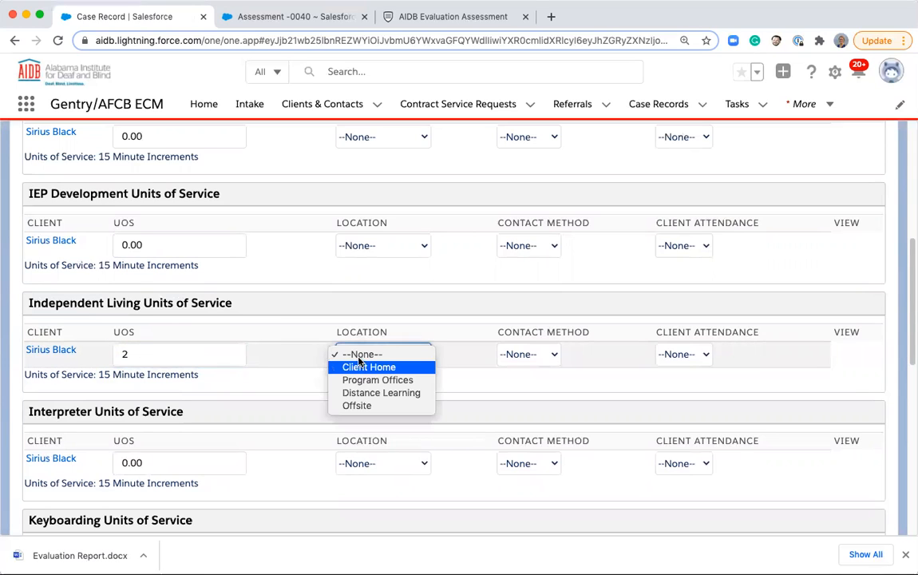
pyautogui.click(360, 367)
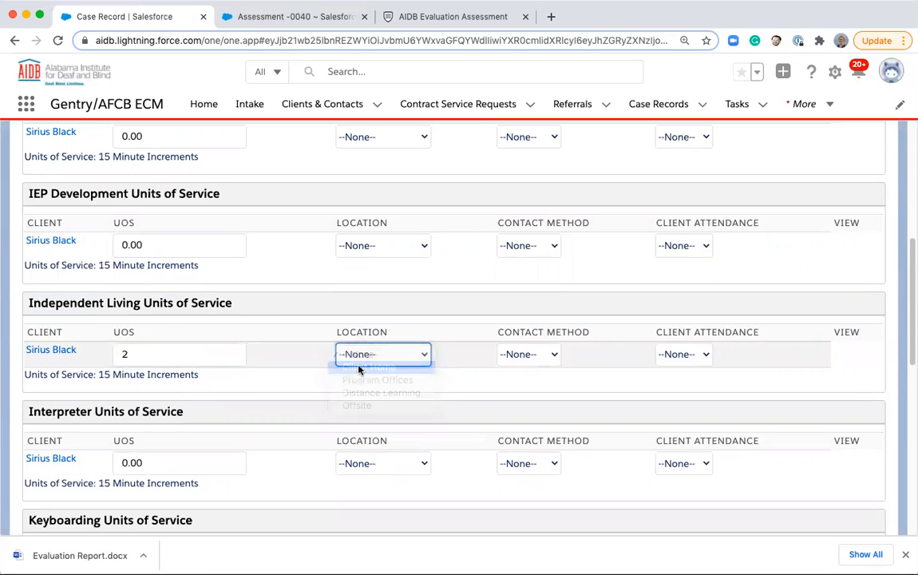
pyautogui.click(522, 354)
pyautogui.click(518, 367)
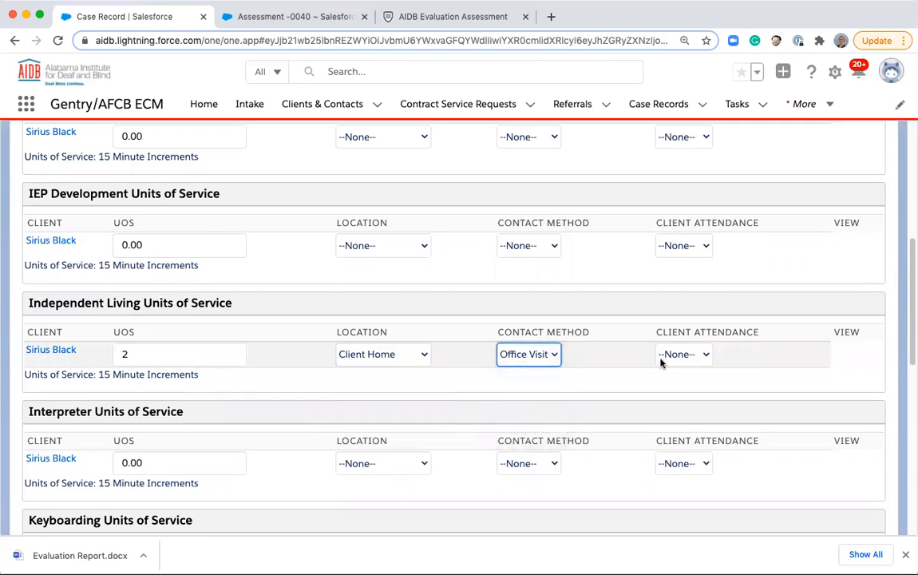
pyautogui.click(679, 356)
pyautogui.click(681, 367)
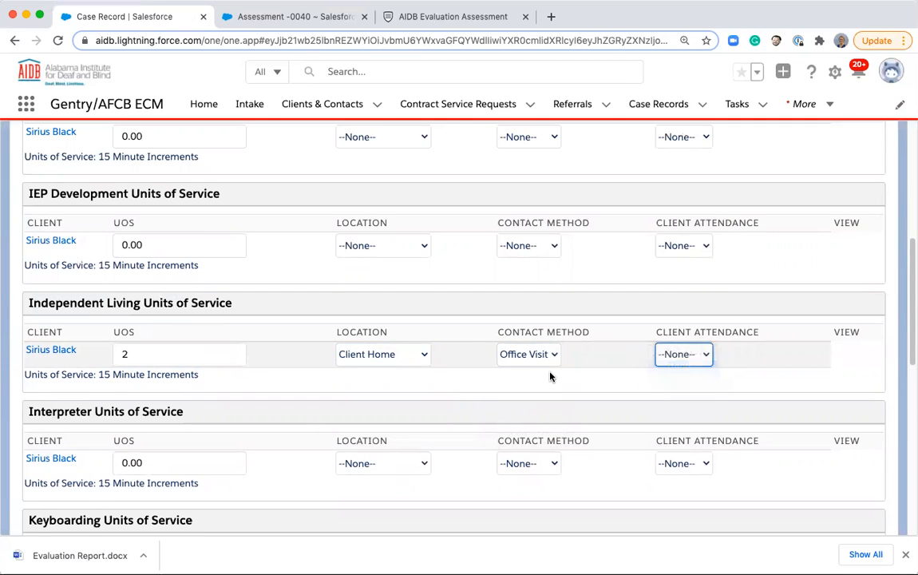
# Leave the case note blank, record 3 units of staff time for Exponent AIDB Production, and save and close the Adjustment entry
pyautogui.scroll(-10, 492, 384)
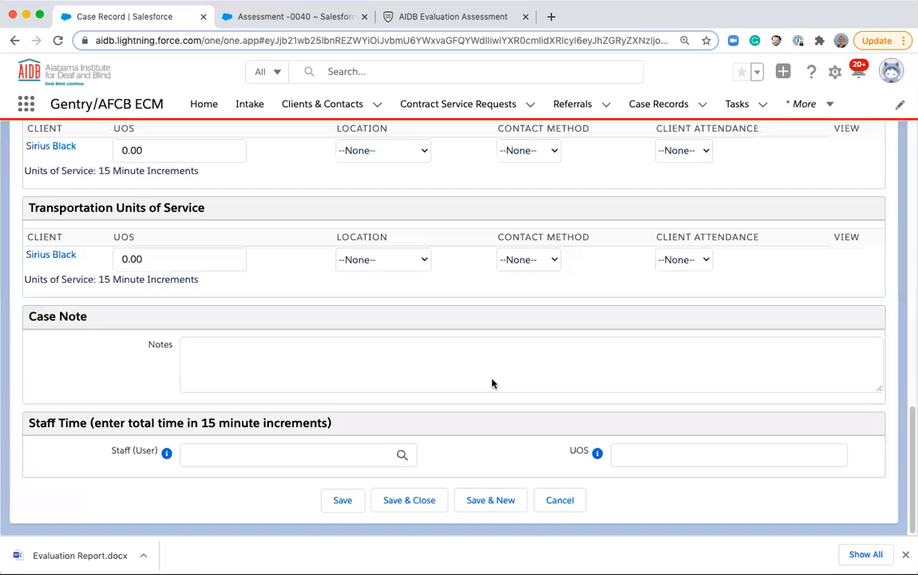
pyautogui.click(339, 352)
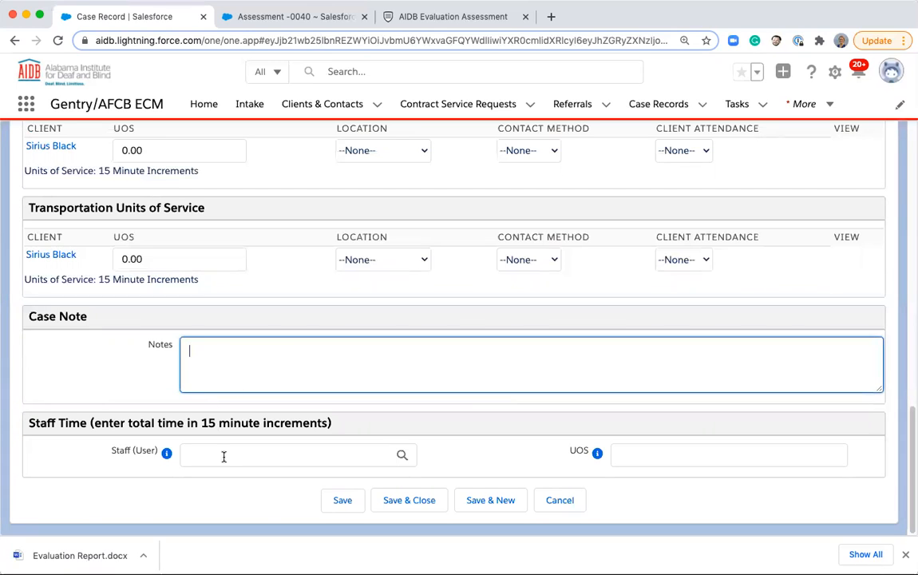
pyautogui.click(340, 456)
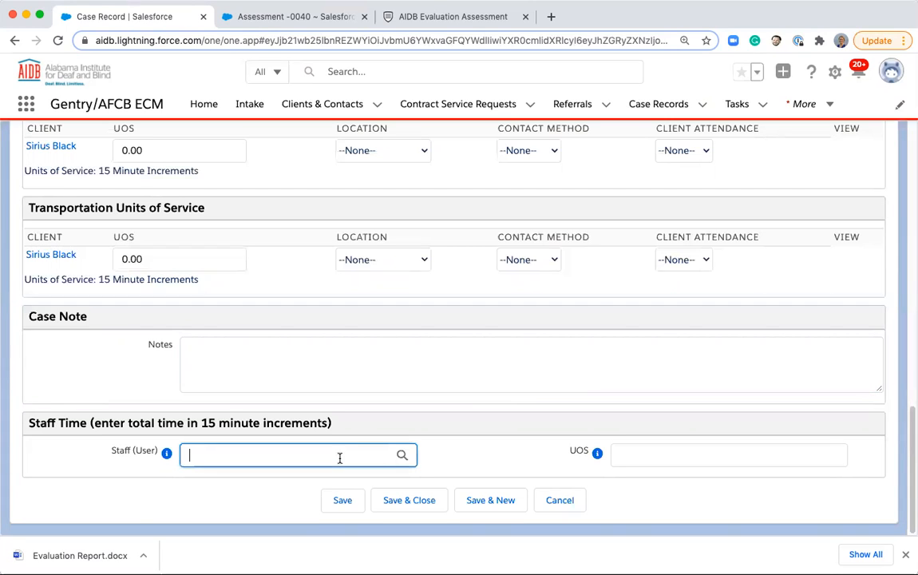
pyautogui.click(402, 454)
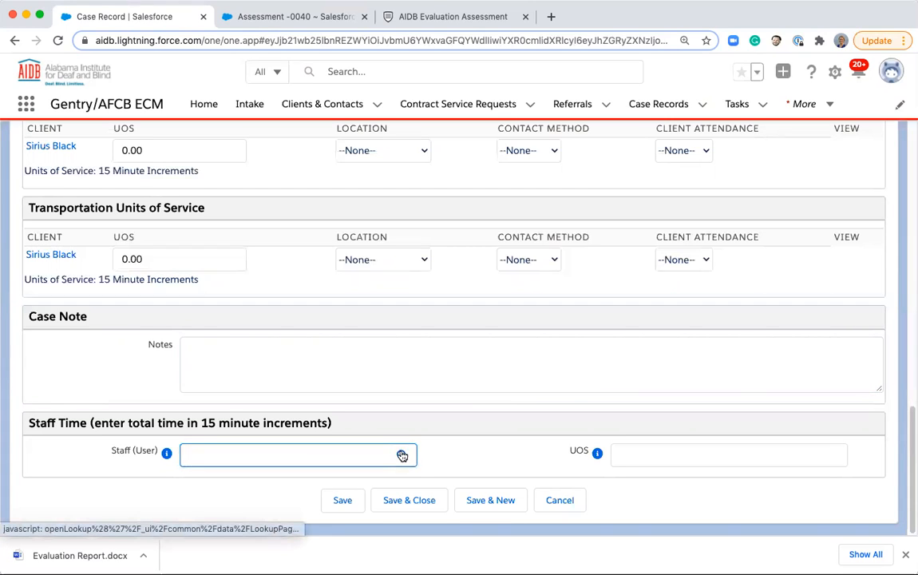
pyautogui.click(227, 431)
pyautogui.click(625, 454)
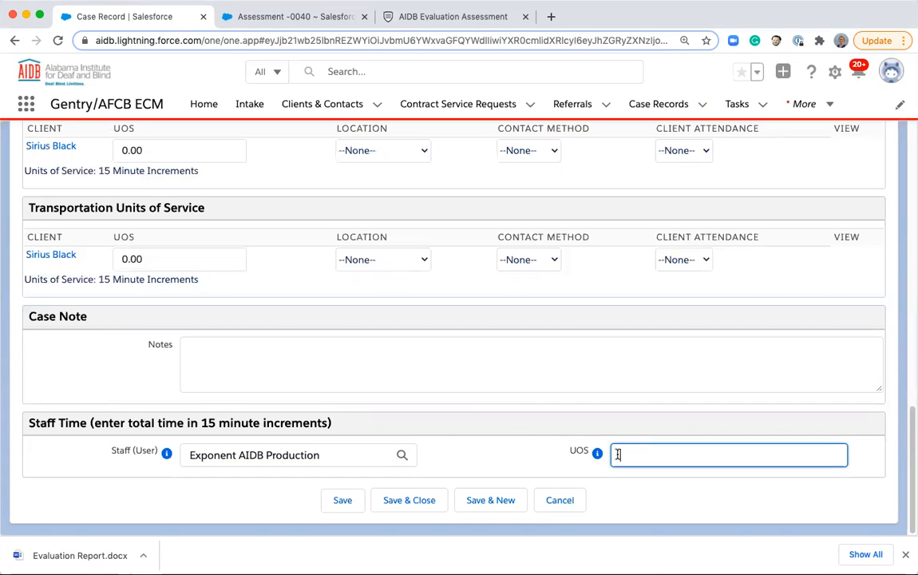
pyautogui.write('3')
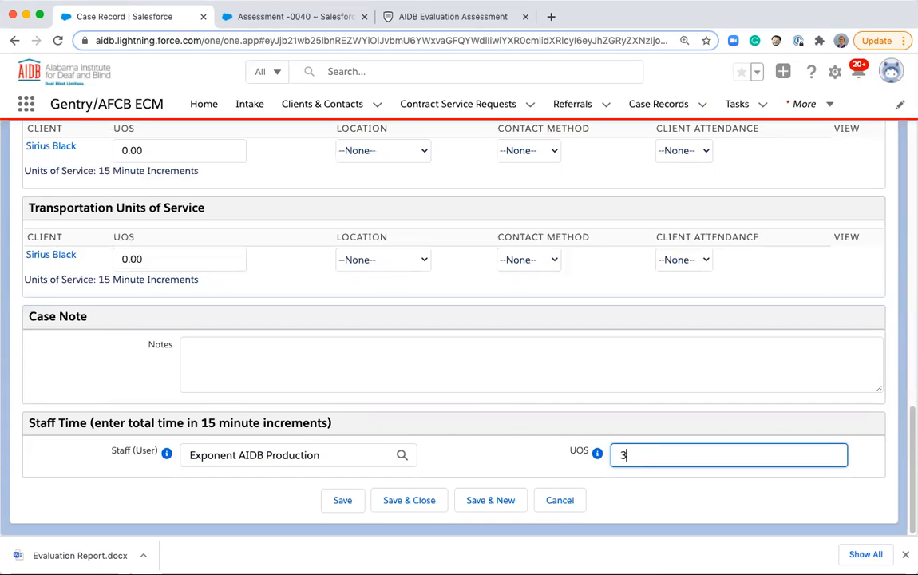
pyautogui.click(411, 501)
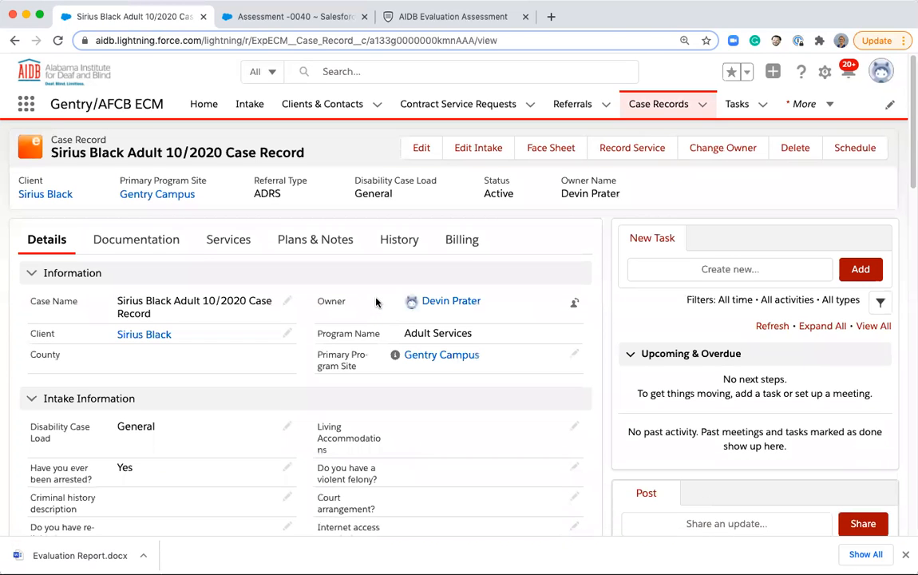
# Start recording another service on the case record with the Evaluation service entry form
pyautogui.click(619, 159)
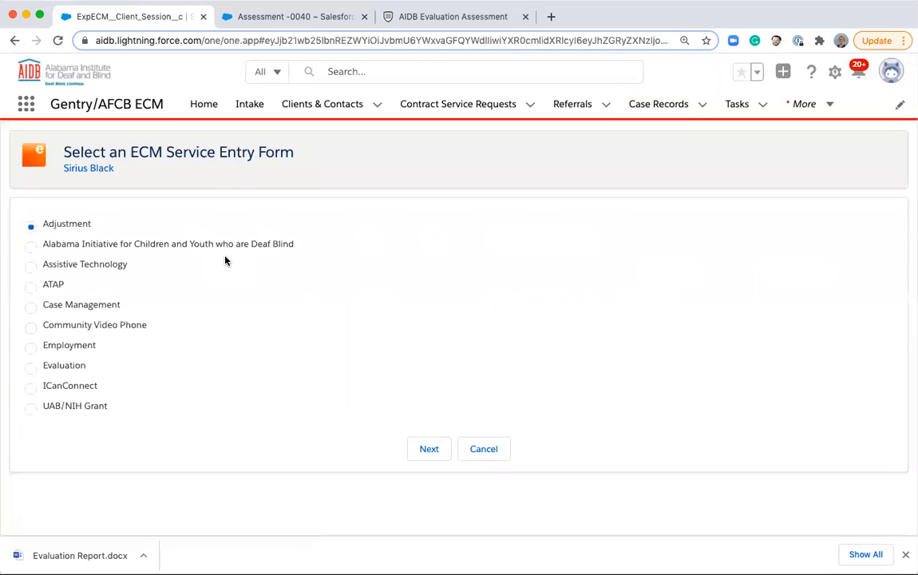
pyautogui.click(58, 367)
pyautogui.click(423, 450)
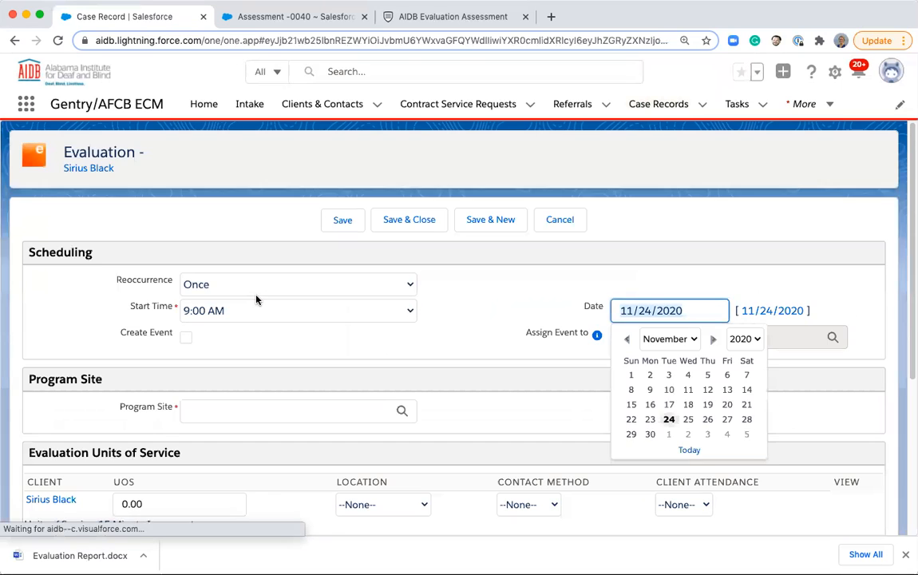
# Date the Evaluation service entry 11/24/2020 and look up Gentry Campus as its program site
pyautogui.click(669, 419)
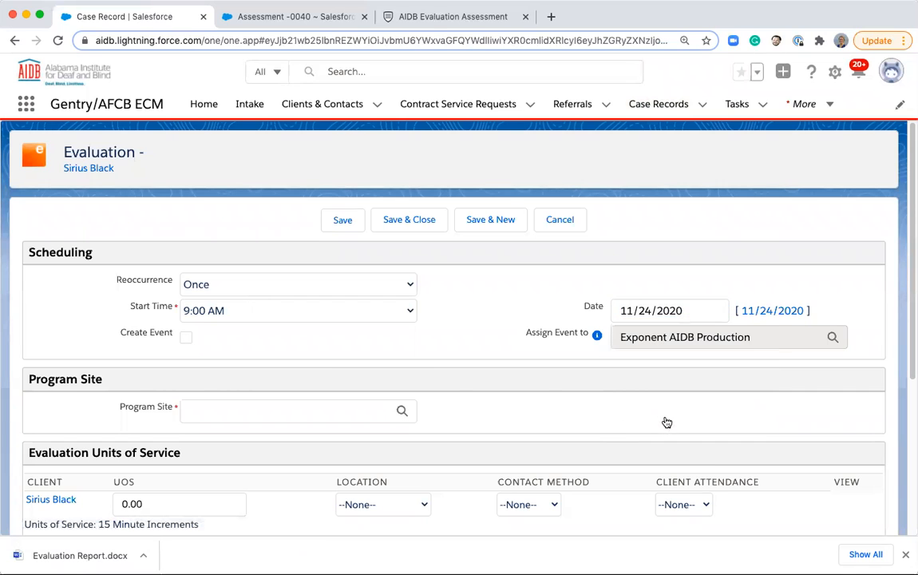
pyautogui.scroll(-3, 382, 381)
pyautogui.click(346, 222)
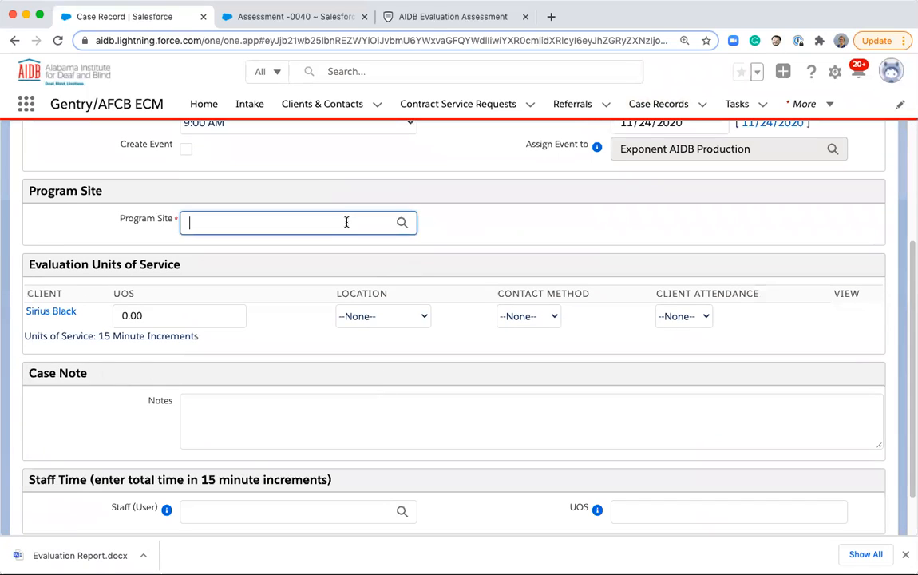
pyautogui.write('Gentry')
pyautogui.click(402, 222)
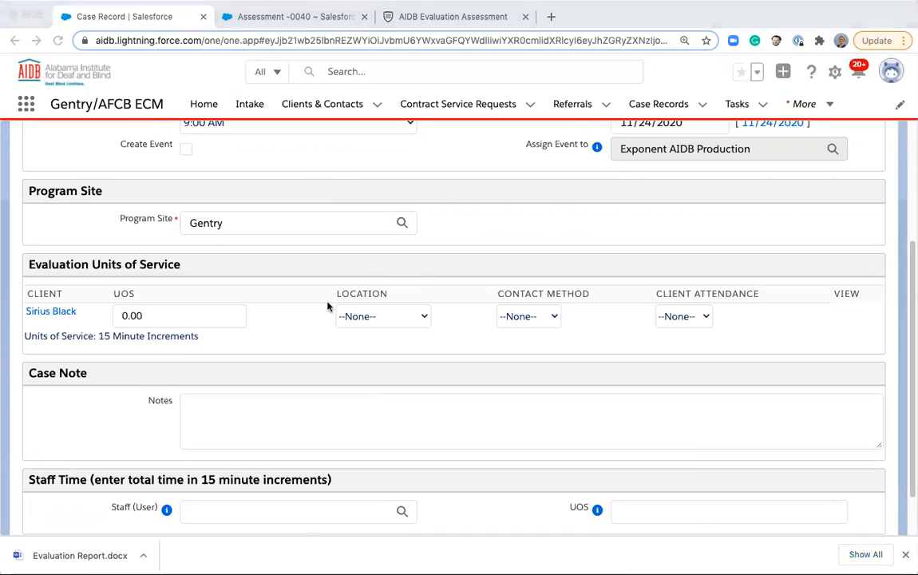
pyautogui.click(219, 390)
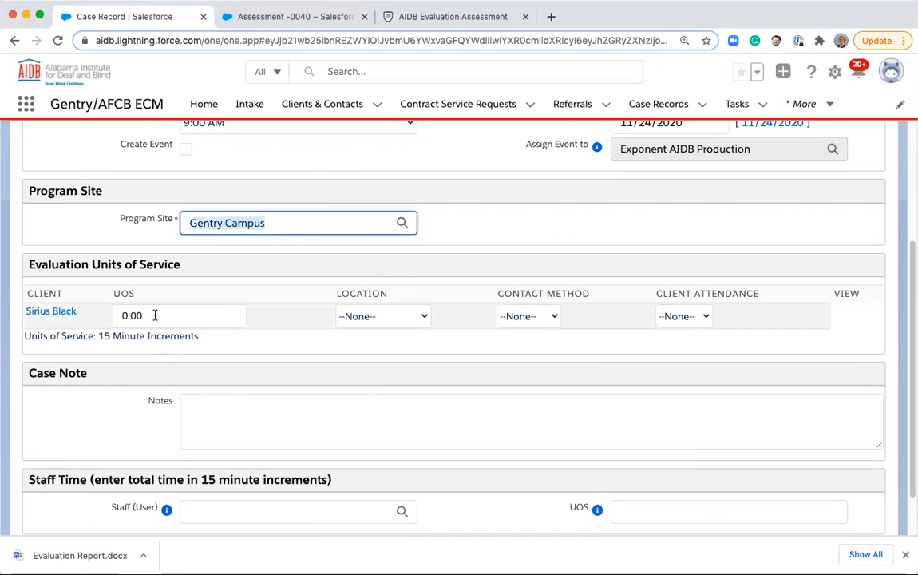
# Enter 4.00 Evaluation units of service with location Program Offices, contact method Office Visit and client attendance Attended
pyautogui.click(127, 315)
pyautogui.press('BackSpace')
pyautogui.write('4')
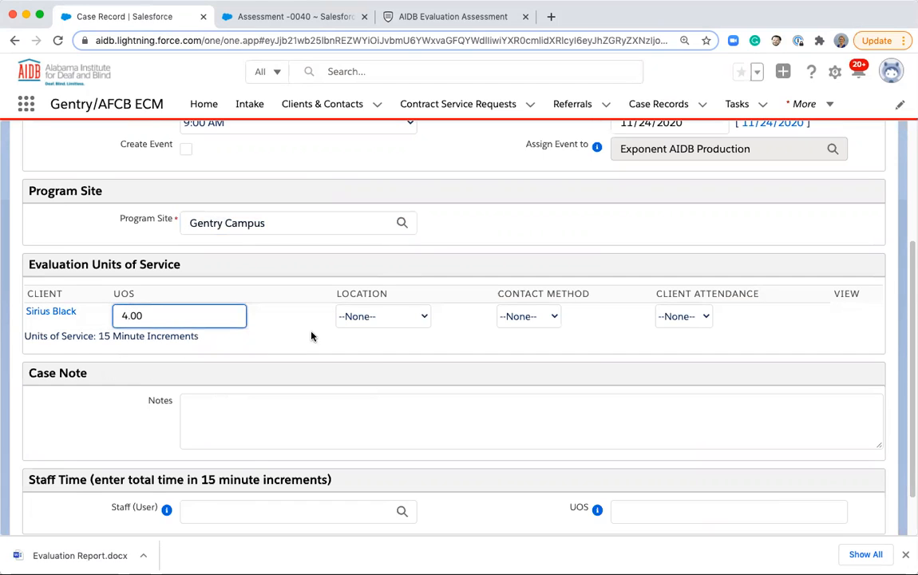
pyautogui.click(355, 316)
pyautogui.click(377, 341)
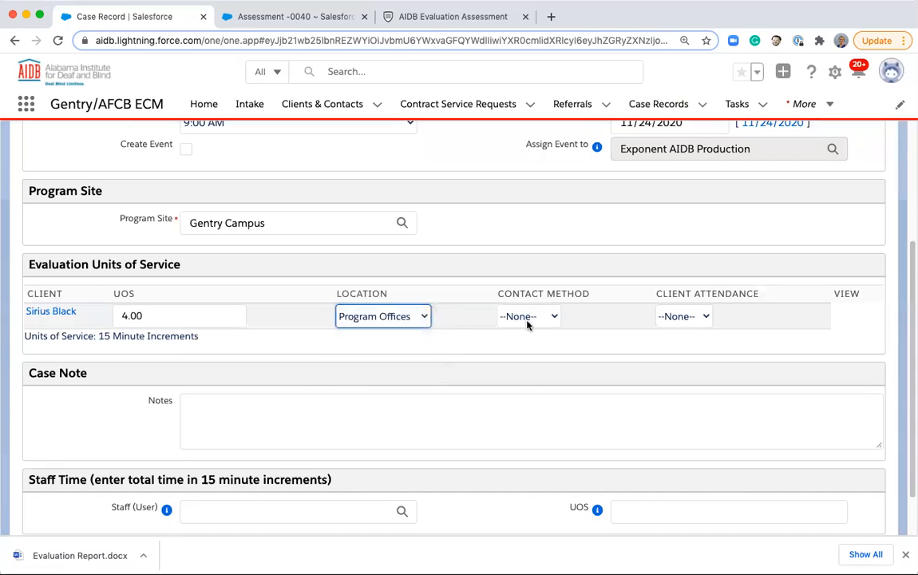
pyautogui.click(526, 317)
pyautogui.click(527, 332)
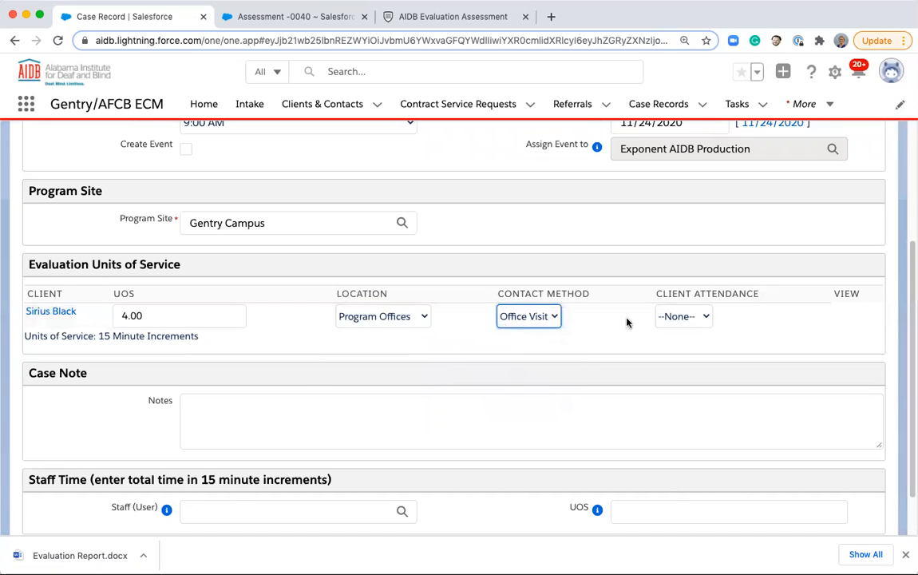
pyautogui.click(680, 320)
pyautogui.click(675, 329)
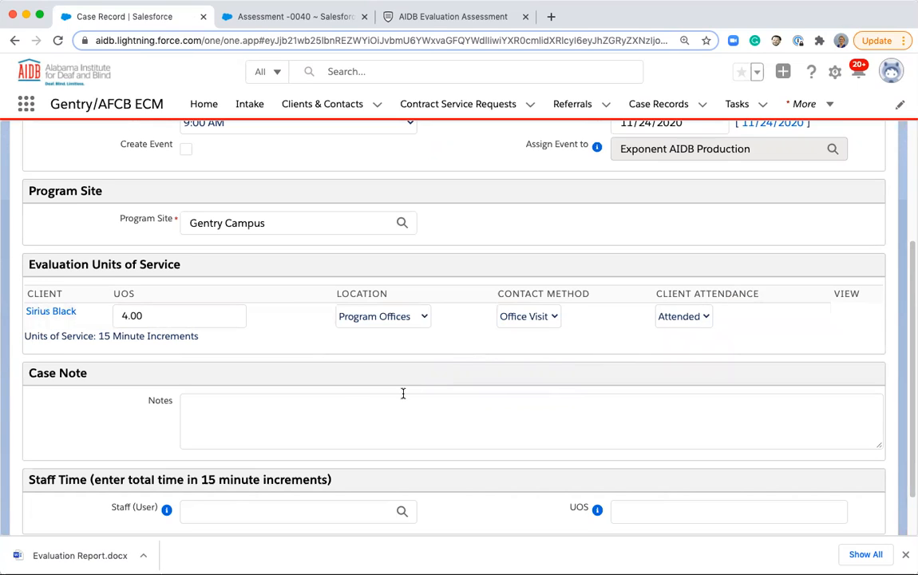
# Leave the Evaluation entry's case note blank and record 3 units of staff time for Exponent AIDB Production
pyautogui.click(280, 425)
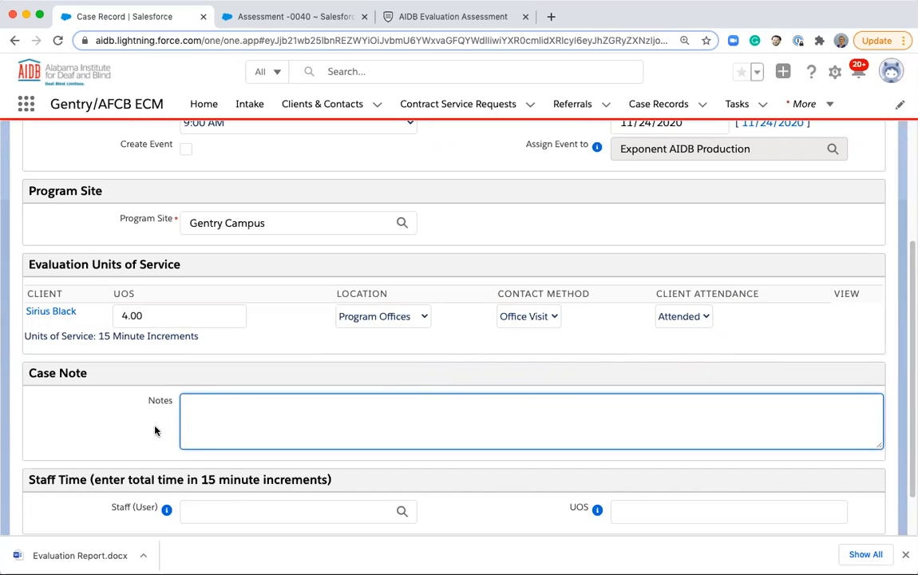
pyautogui.scroll(-1, 263, 419)
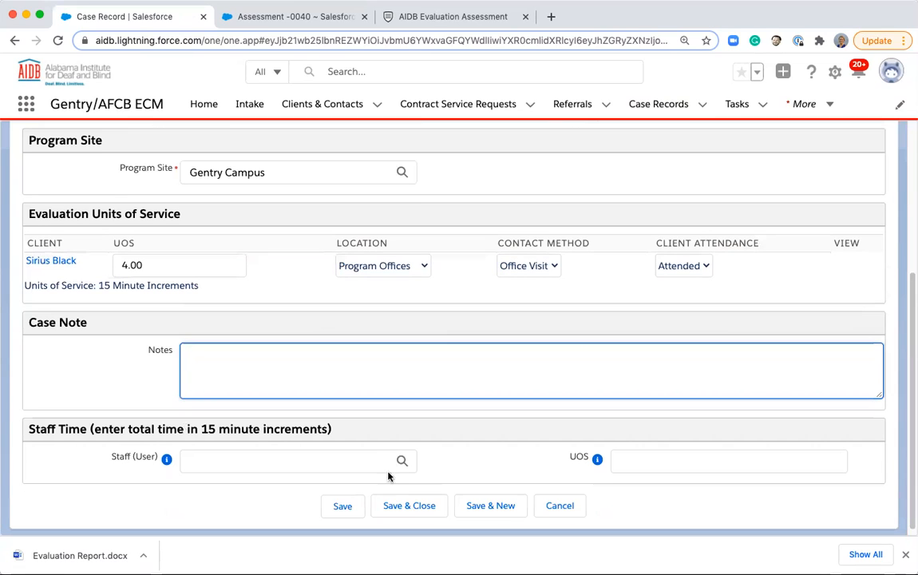
pyautogui.click(402, 462)
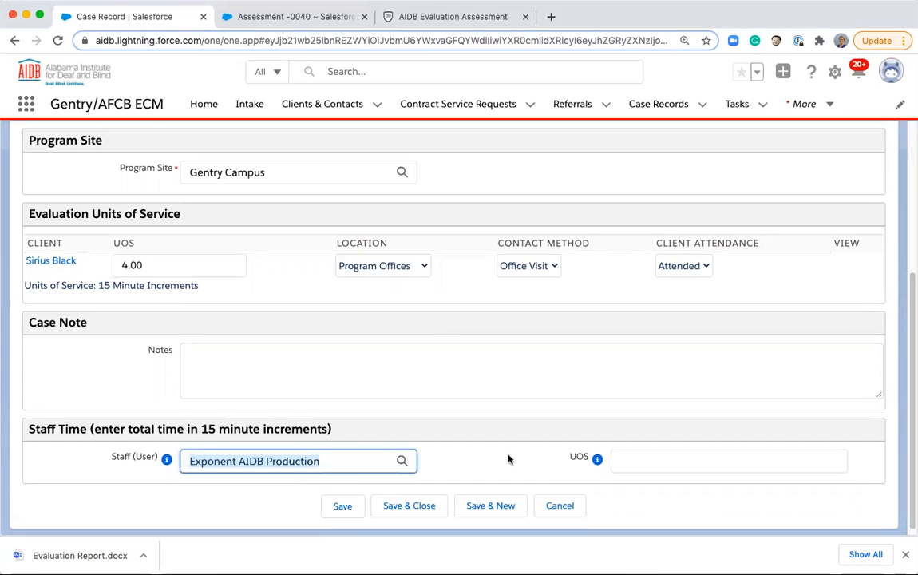
pyautogui.click(644, 463)
pyautogui.write('3')
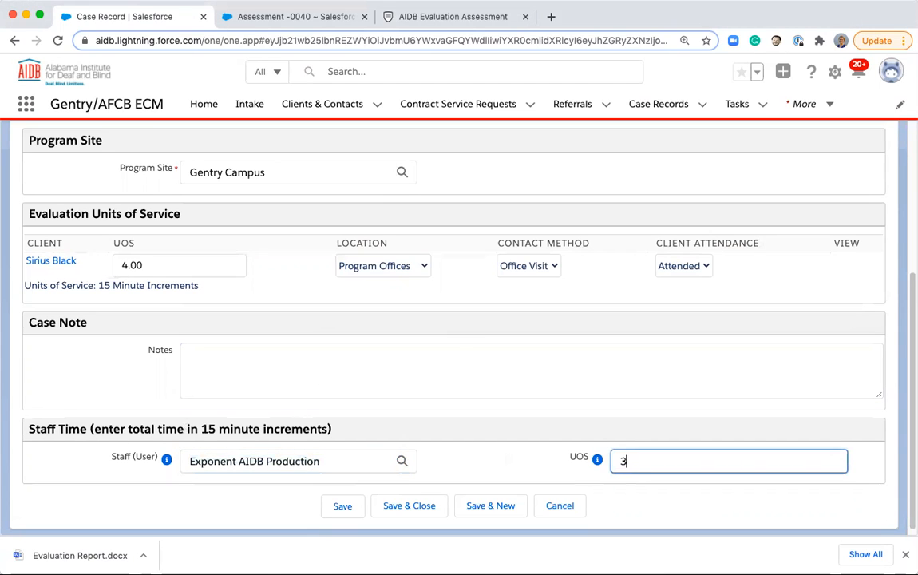
pyautogui.click(499, 470)
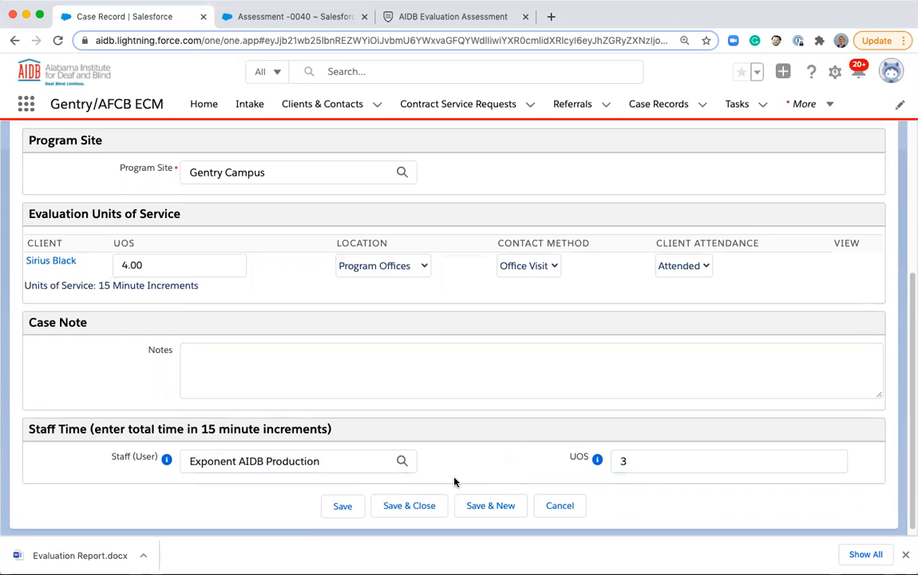
# Save the Evaluation service entry and close the form
pyautogui.click(420, 504)
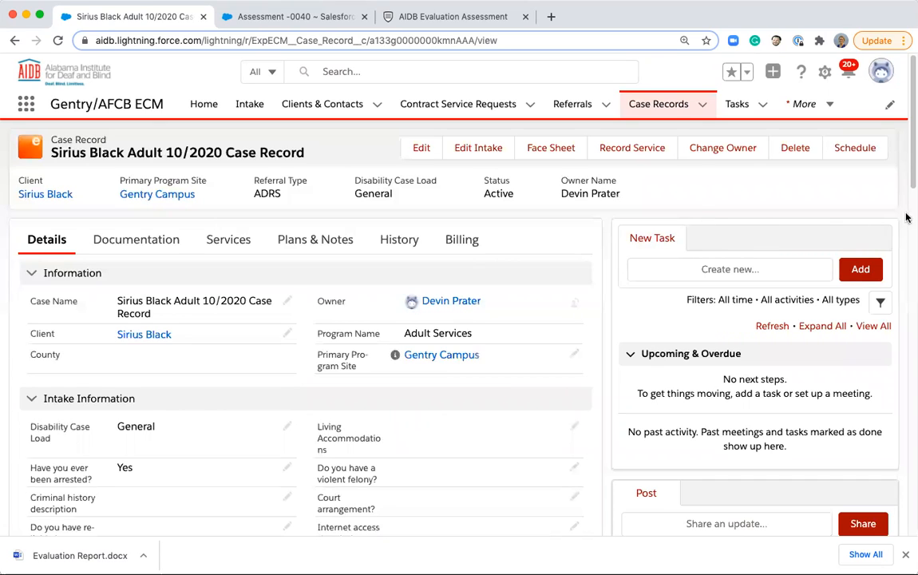
# Review the client's weekly class schedule as of 11/16/2020 and as of 11/23/2020, and return to the case record without changes
pyautogui.click(855, 149)
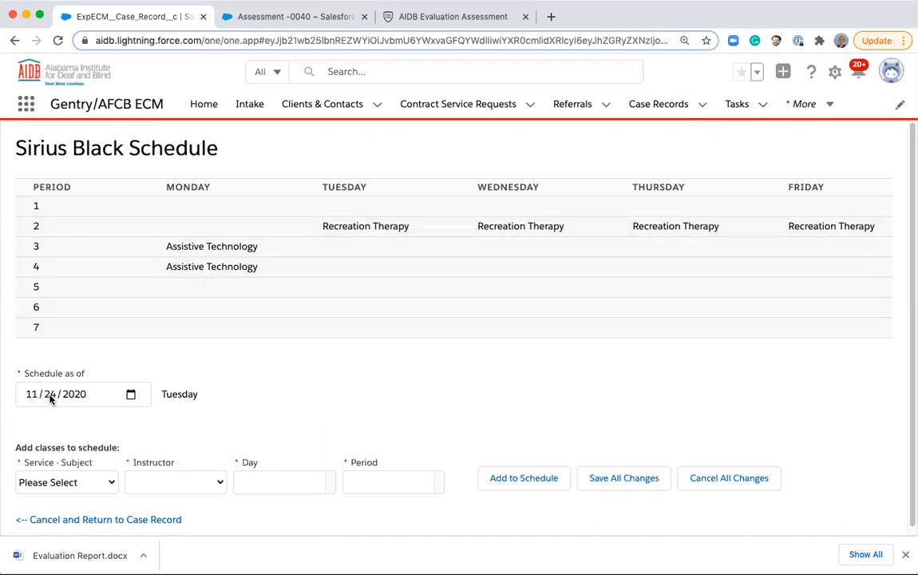
pyautogui.click(131, 395)
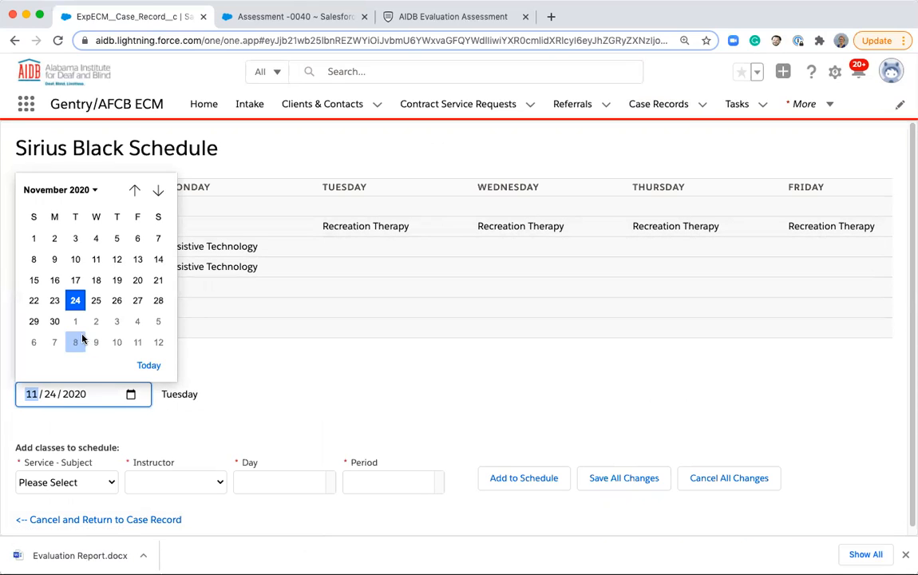
pyautogui.click(61, 285)
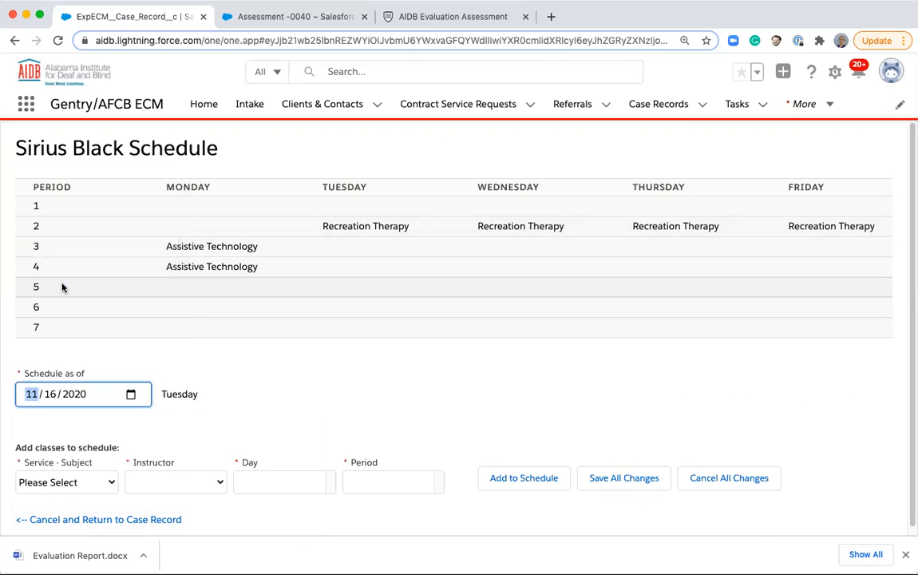
pyautogui.click(130, 396)
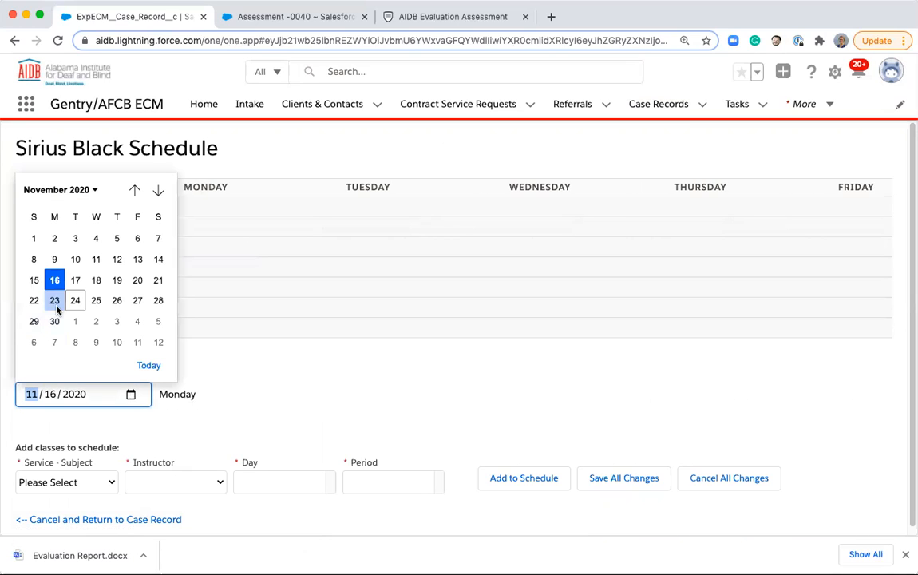
pyautogui.click(55, 303)
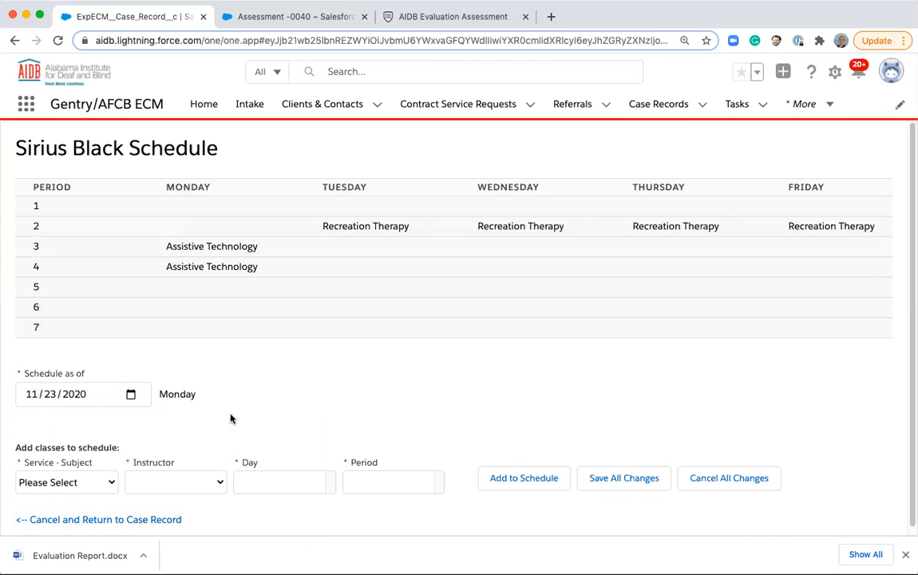
pyautogui.click(135, 521)
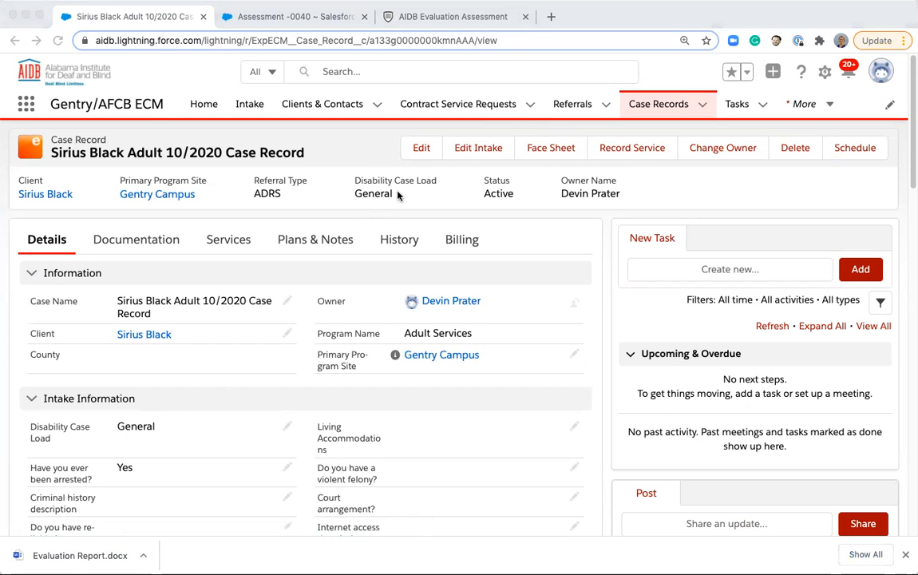
pyautogui.click(358, 172)
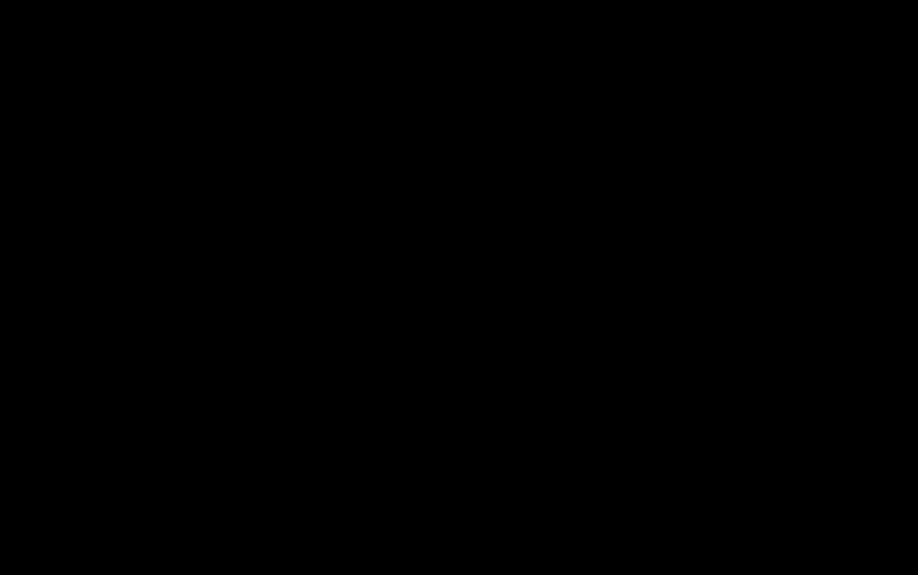